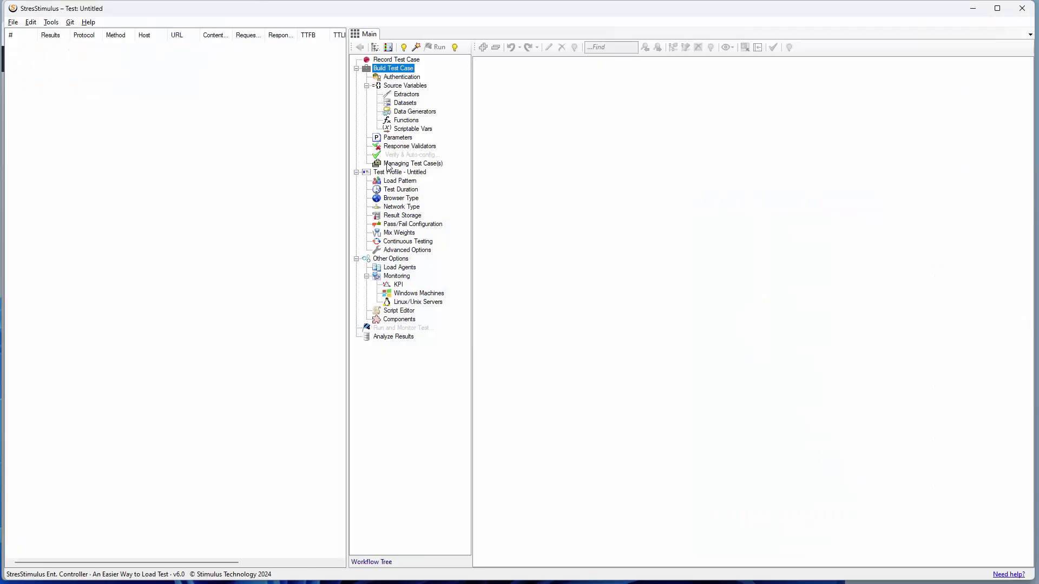
- Set up a new test case recording named Create_Sales_Quote with Microsoft Edge as the web browser source
click(396, 63)
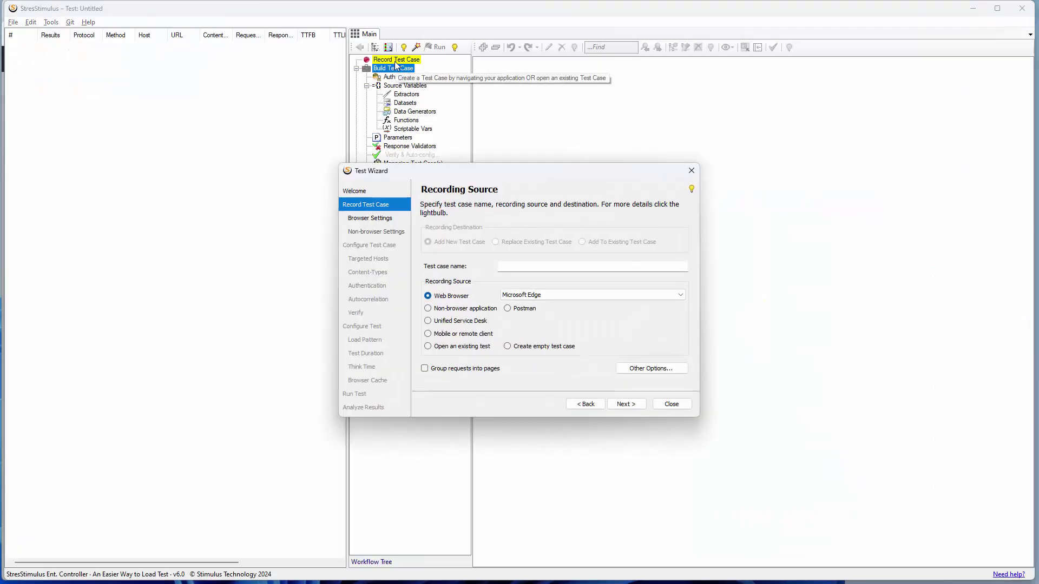
click(512, 270)
text(Create_Sales_Quote)
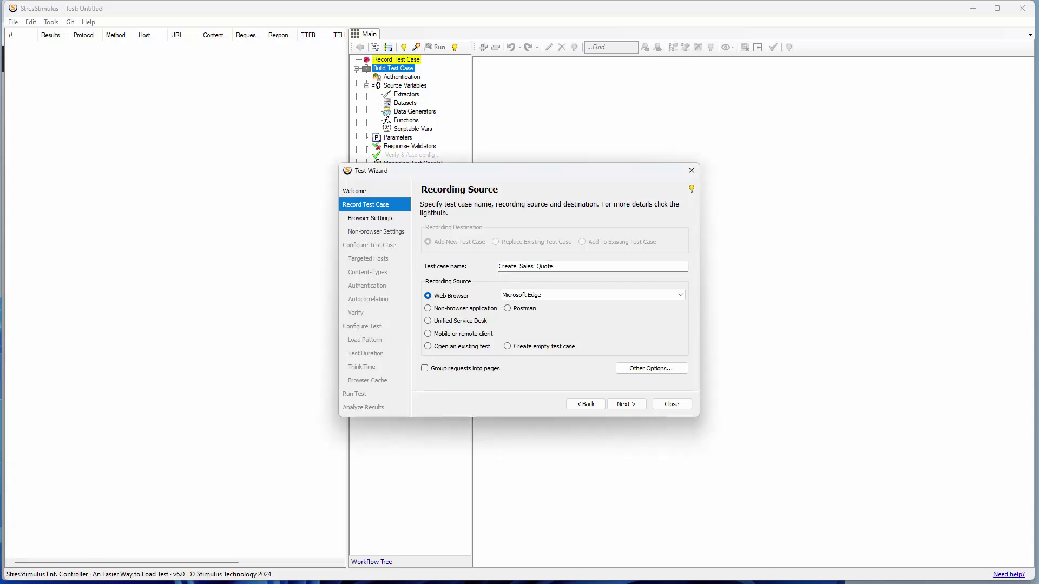
click(680, 295)
click(560, 324)
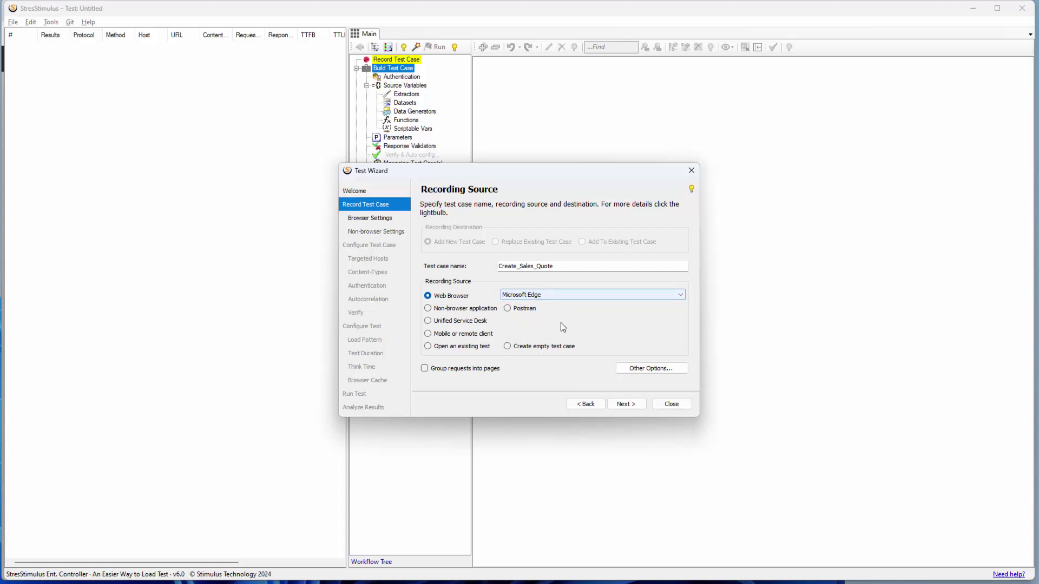
click(624, 407)
text(https://businesscentral.dynamics.com/?noSignUpCheck=1)
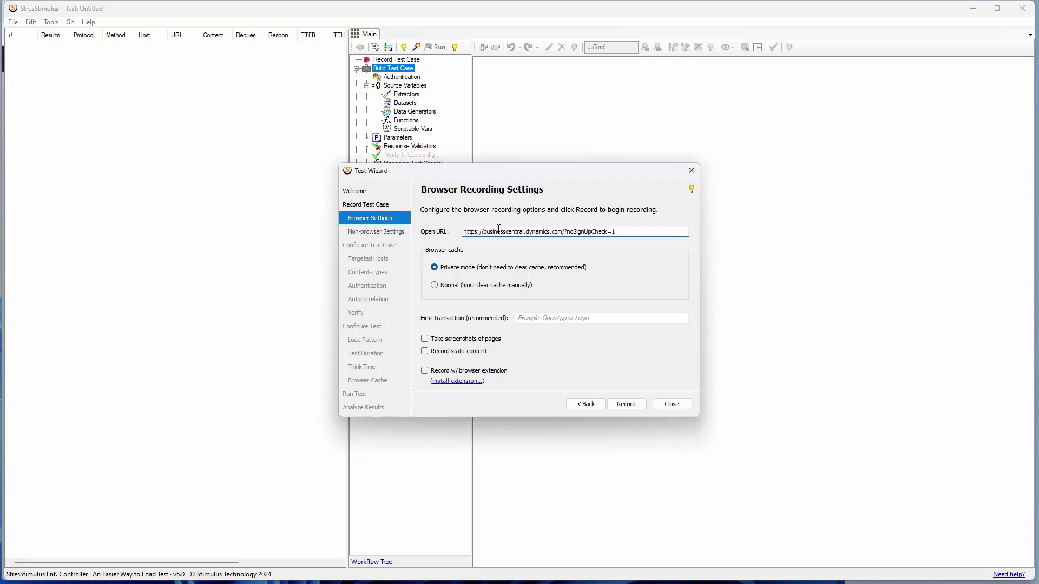
click(524, 319)
text(Landing_page)
click(626, 404)
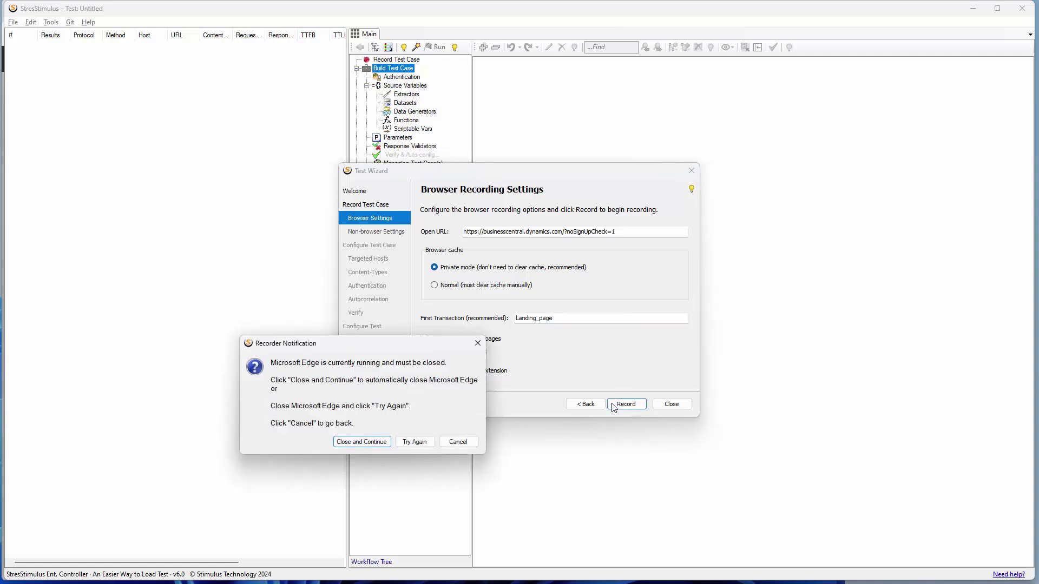
click(371, 440)
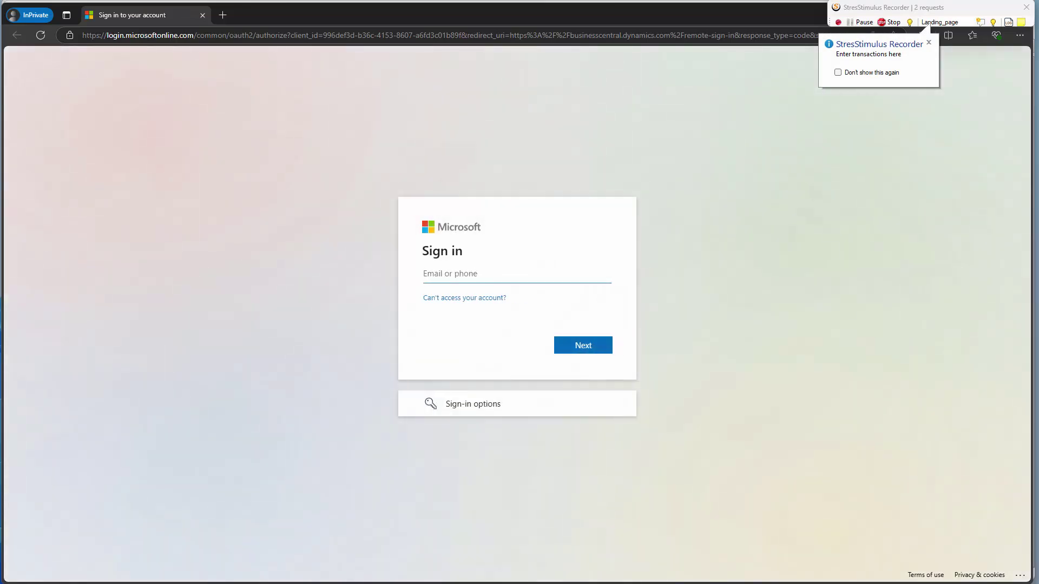
- Name the recorder transaction Login and sign in to Business Central with the account e-mail and password
double_click(955, 22)
click(532, 263)
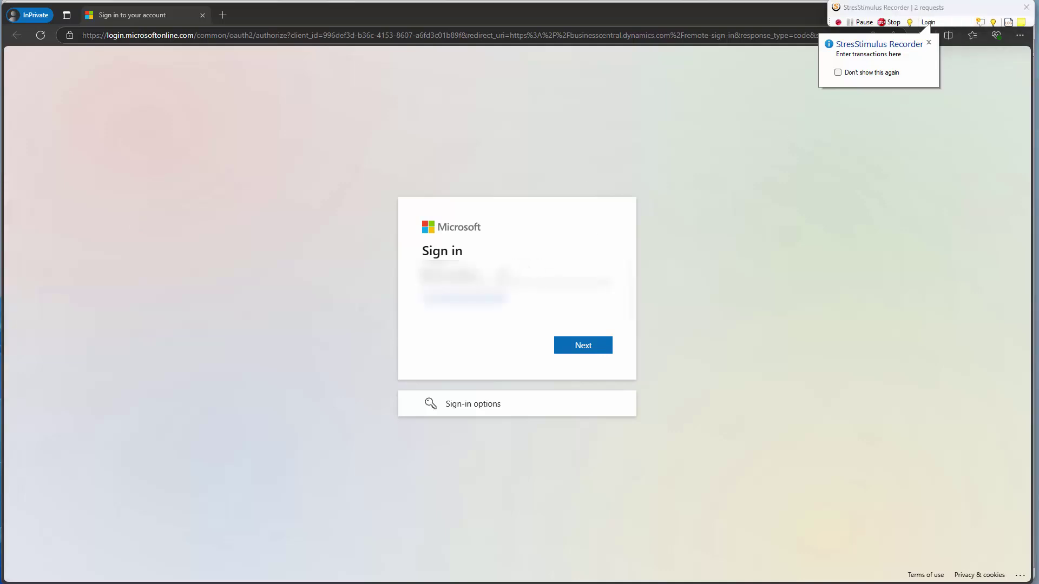
click(583, 349)
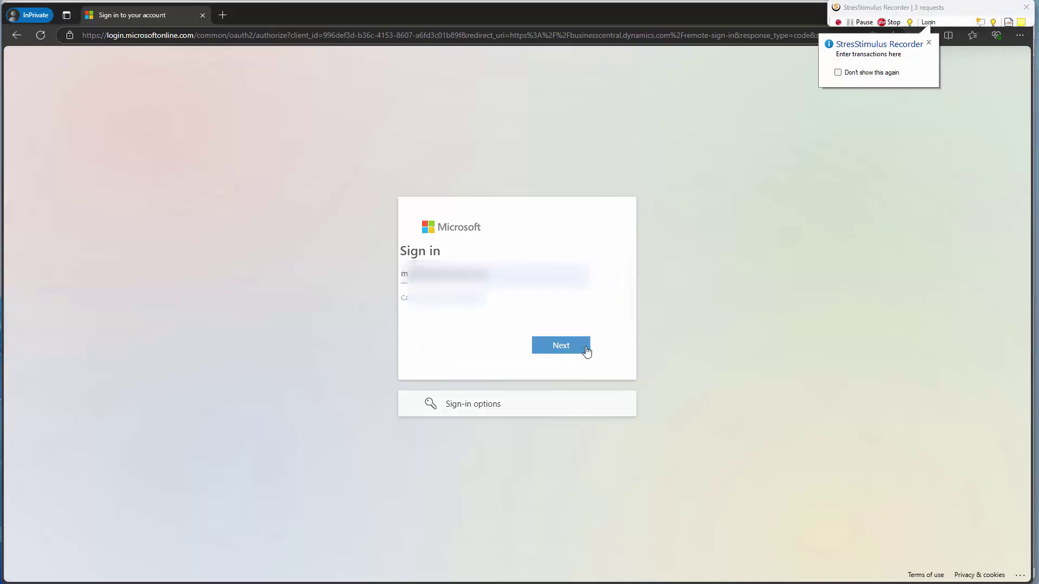
click(582, 367)
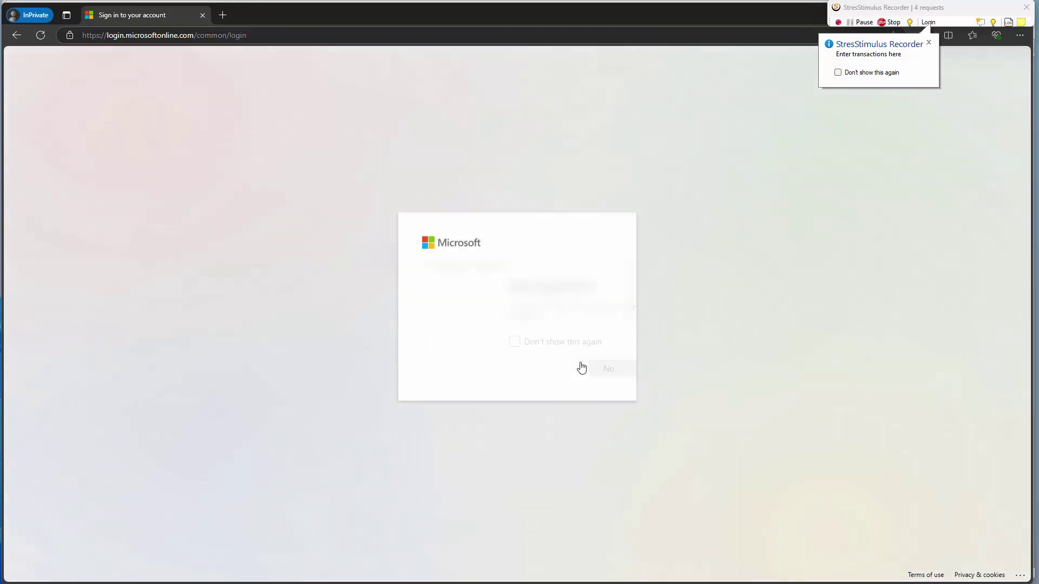
click(548, 370)
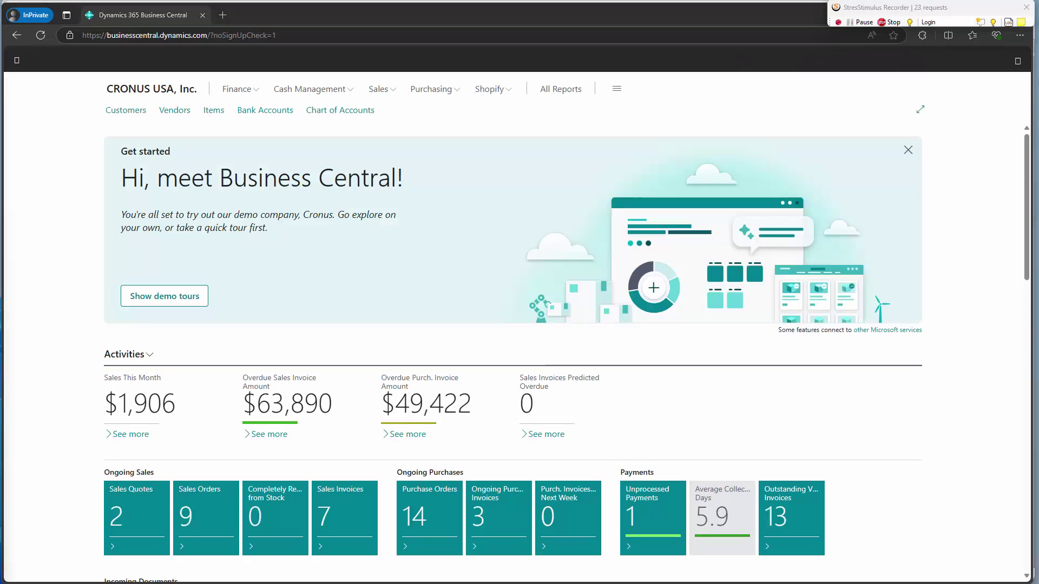
- Name the recorder transaction All_Sales_Quotes and open the list of ongoing sales quotes
click(938, 23)
text(All_Sales_Quotes)
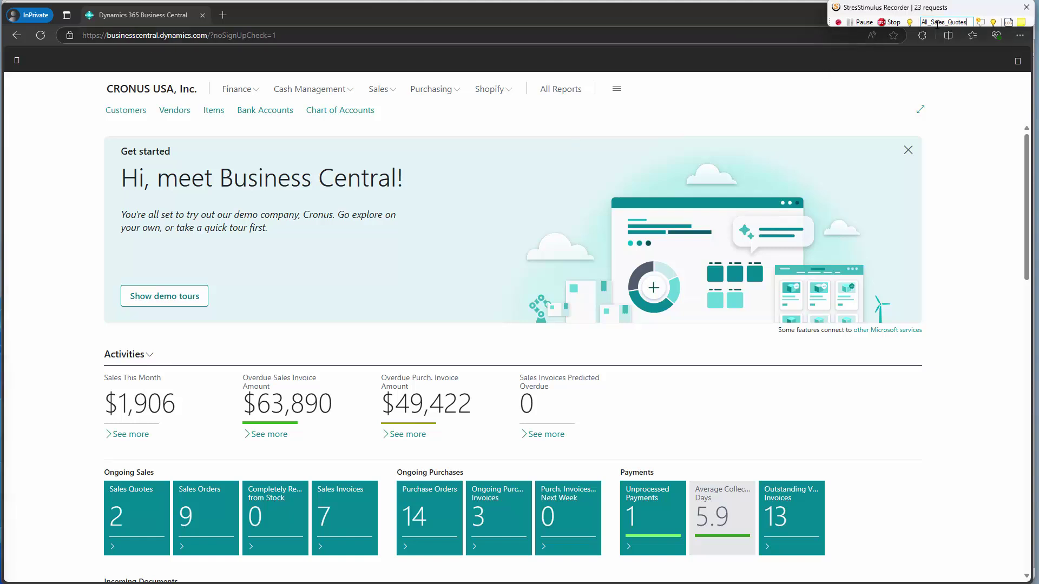
click(138, 519)
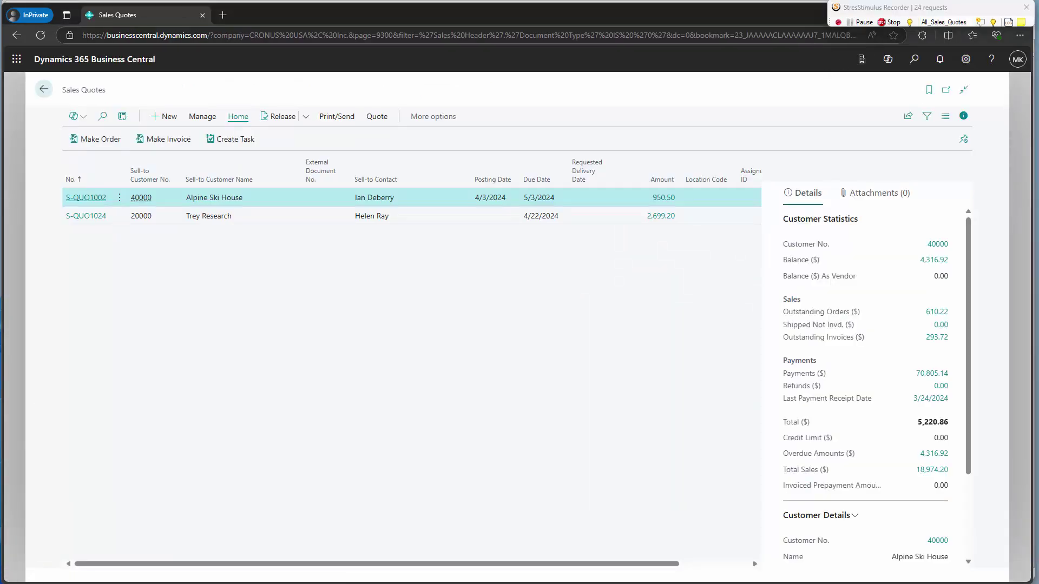
- Name the recorder transaction New_Sales_Quote and create a new blank sales quote
double_click(946, 22)
text(New_Sales_Quote)
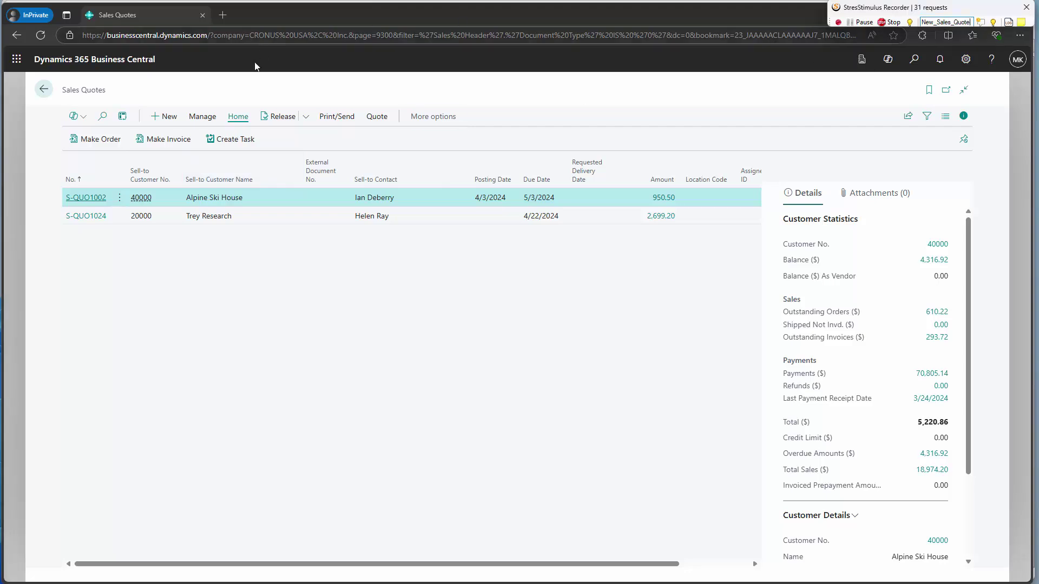
click(170, 118)
click(170, 118)
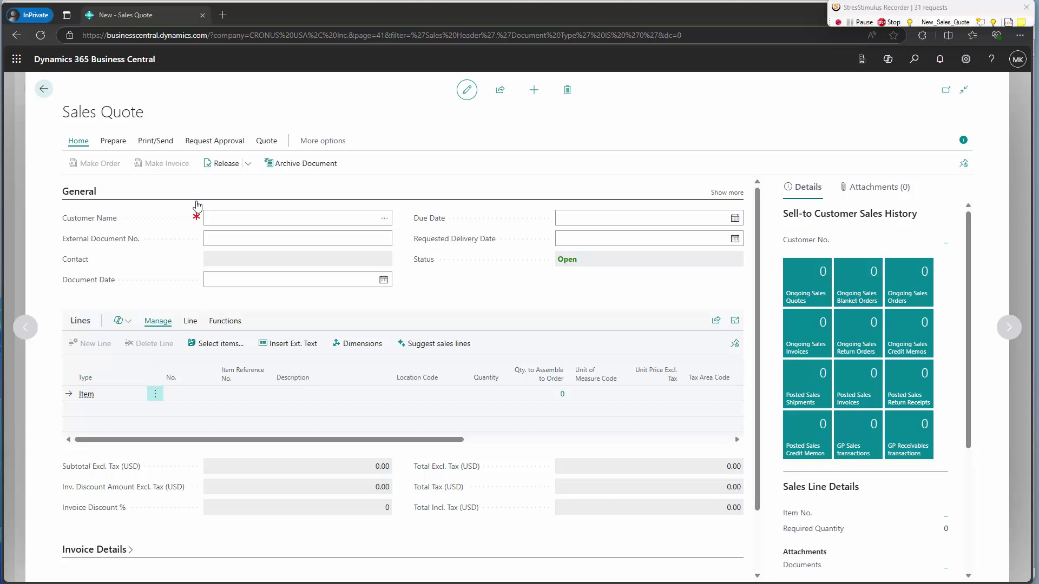
- Name the recorder transaction Customer_Number and assign Trey Research to the quote by entering its customer number
double_click(945, 22)
text(Customer_Number)
key(Return)
click(236, 219)
text(20000)
key(Tab)
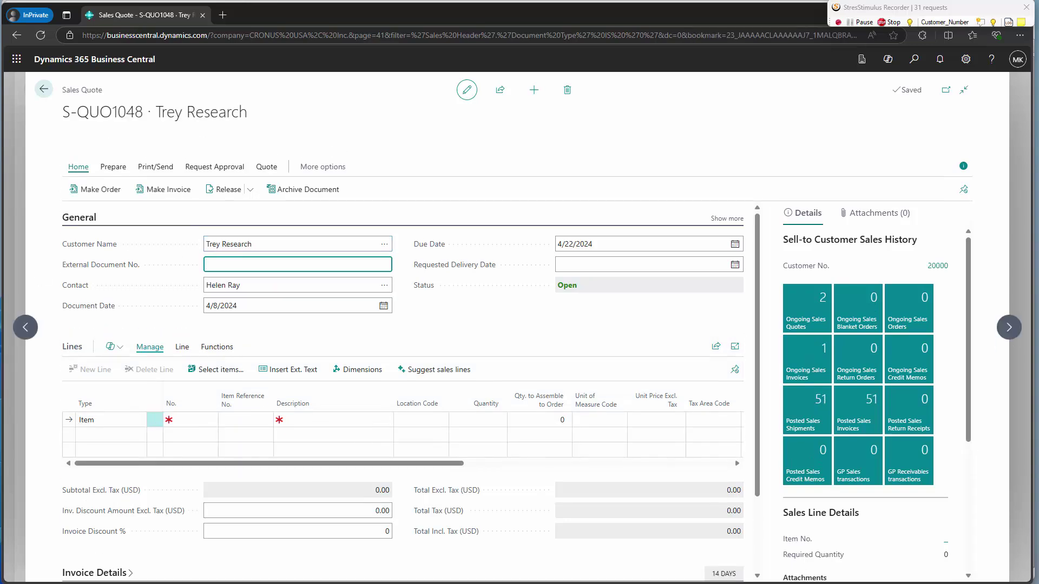
- Name the recorder transaction Line_Item and enter item 1896-S in the first quote line
double_click(940, 22)
text(Line_Item)
click(187, 419)
click(184, 420)
text(1896)
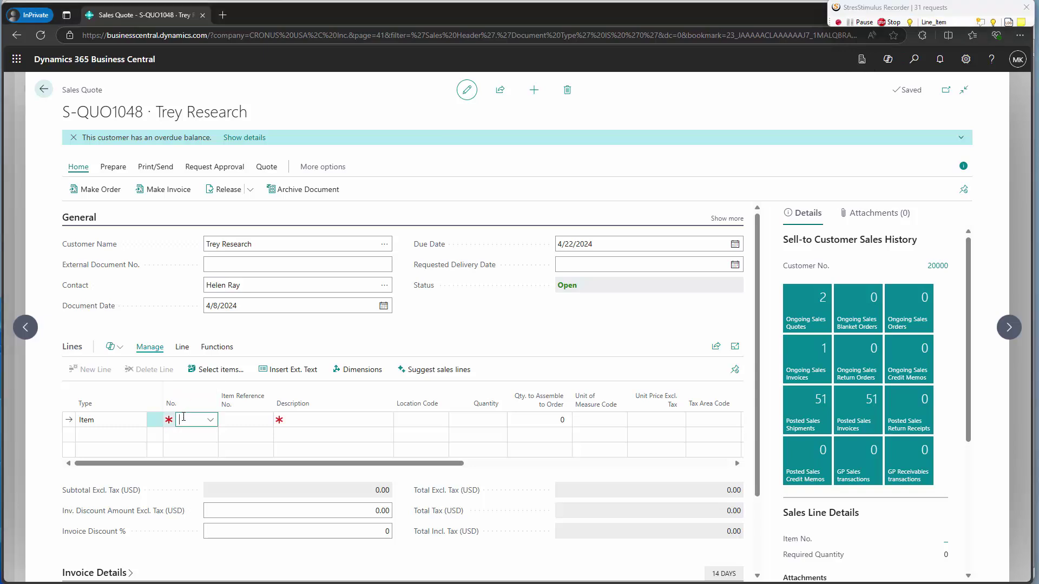
key(Tab)
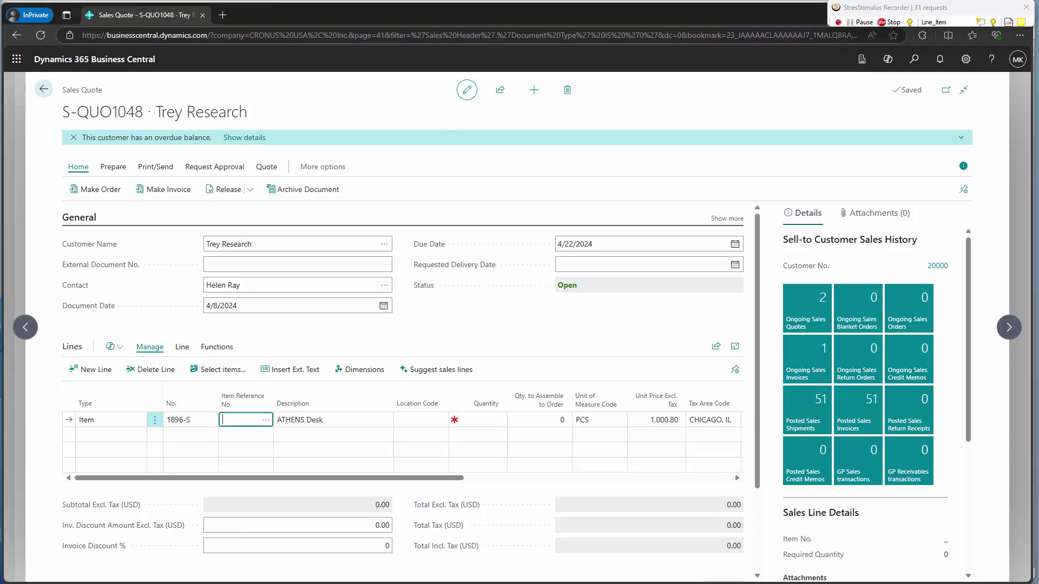
- Name the recorder transaction Quantity and set the ATHENS Desk line's quantity to 14
double_click(932, 22)
text(Quantity)
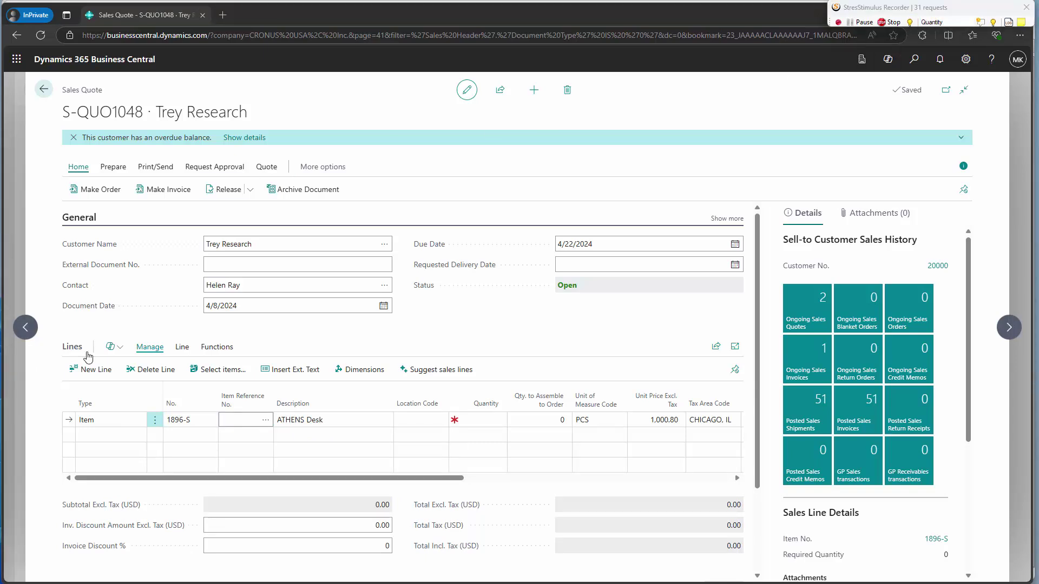
click(483, 422)
text(14)
key(Tab)
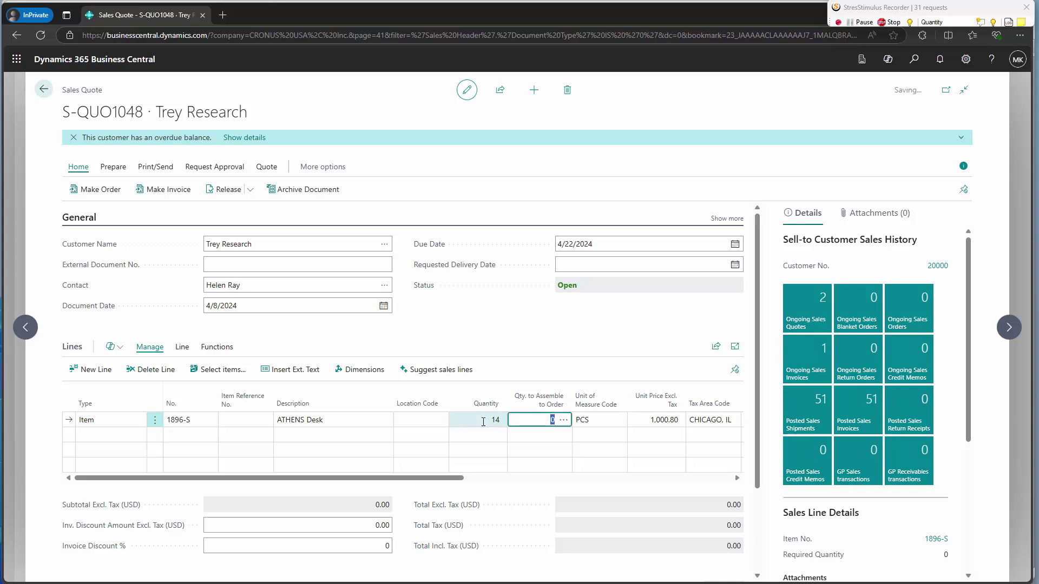
- Name the recorder transaction Save and leave the sales quote to return to the Sales Quotes list
click(932, 22)
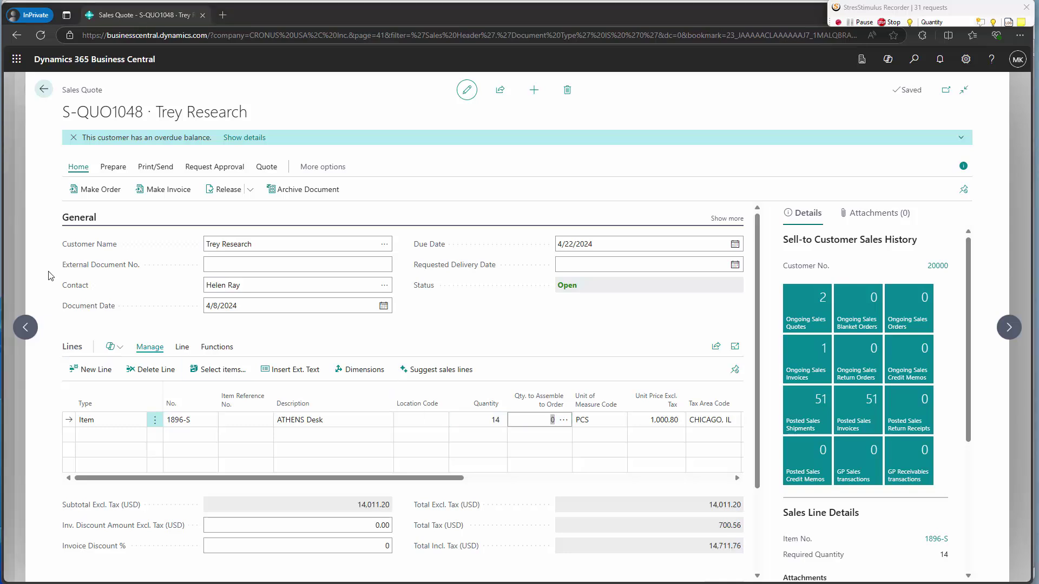
click(949, 22)
text(Save)
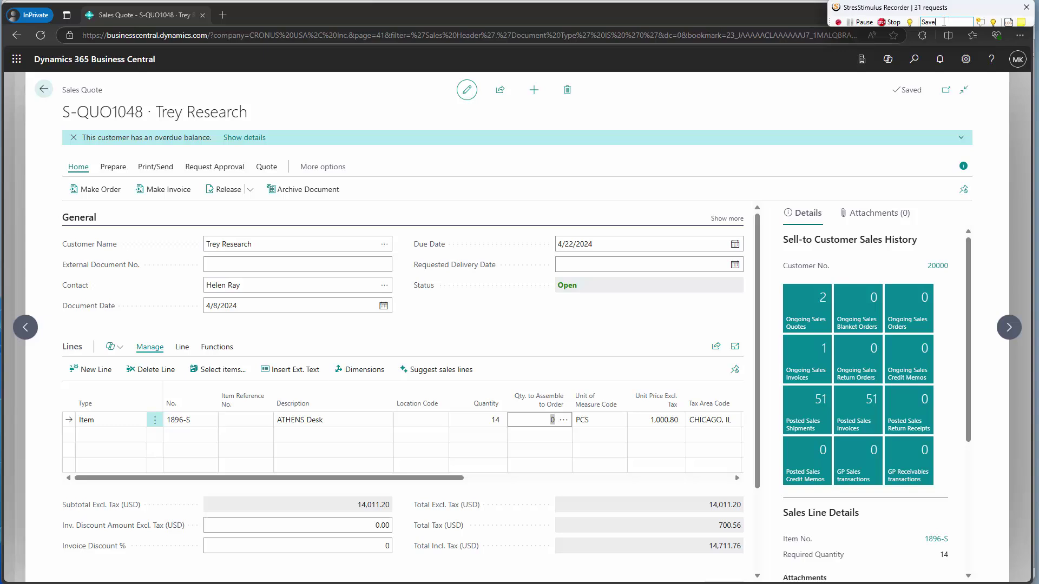
click(44, 90)
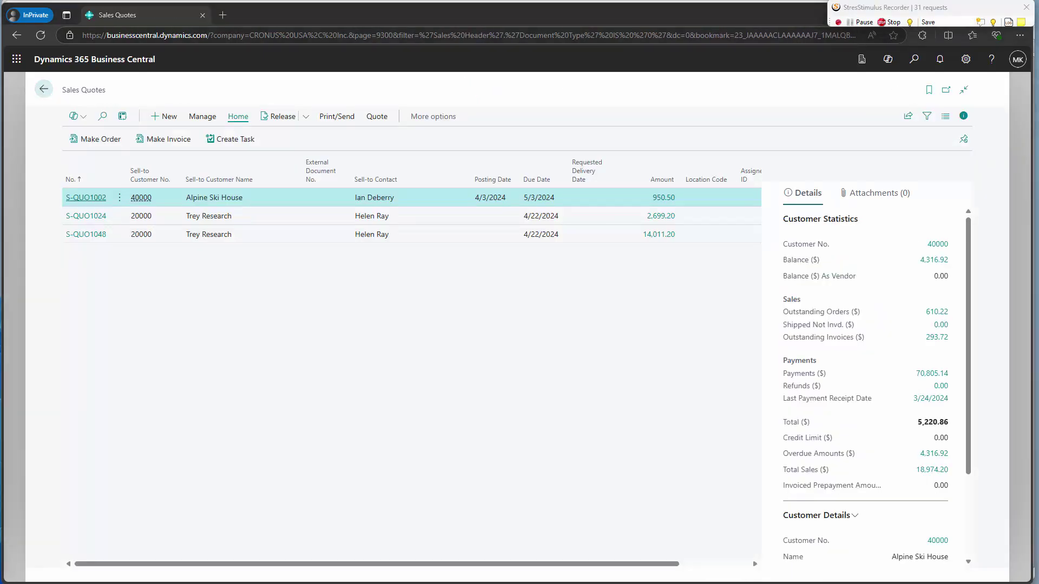
- Name the recorder transaction Logout, sign out of Business Central and stop the recording
click(939, 23)
text(Logout)
click(1017, 59)
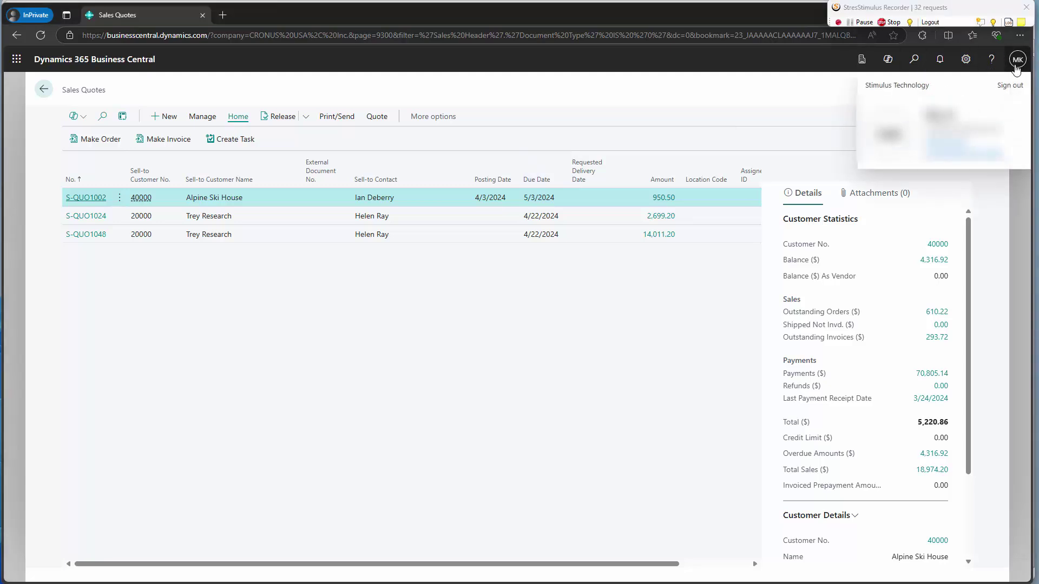
click(1010, 86)
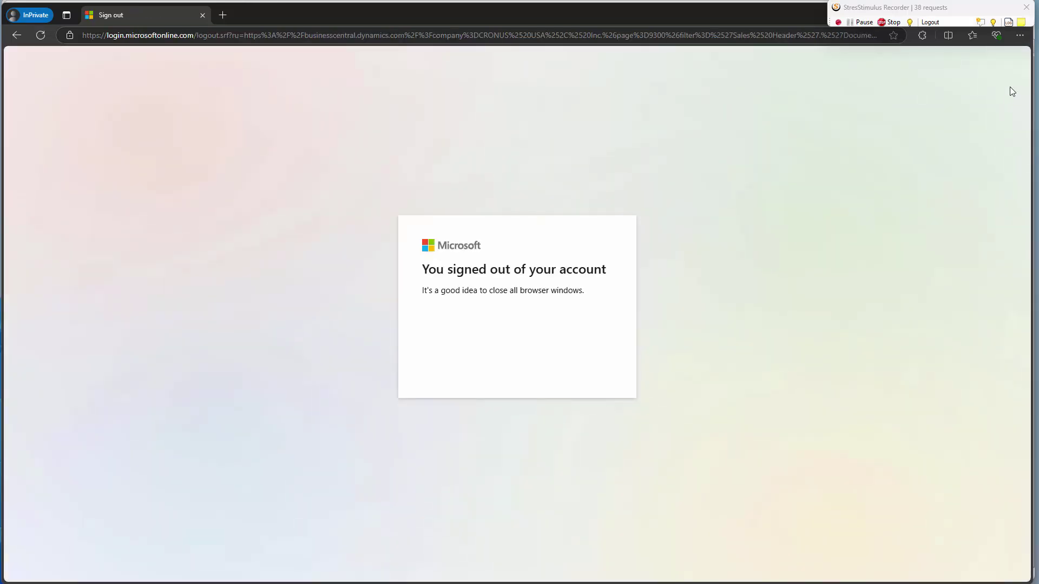
click(896, 23)
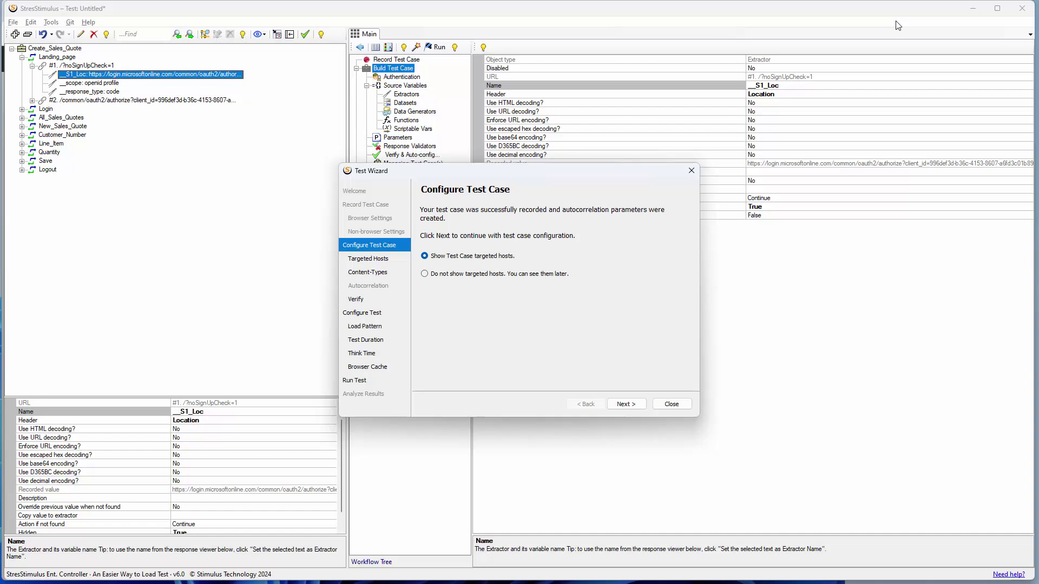
- Close the test wizard and run a Quick Verify of the recorded test case with one virtual user and one iteration
click(672, 404)
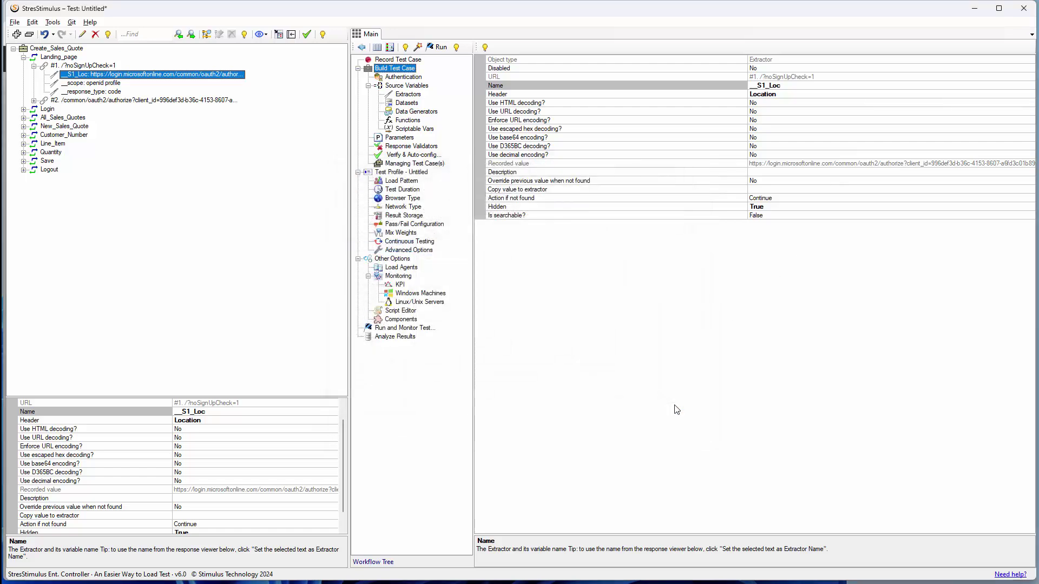
click(408, 156)
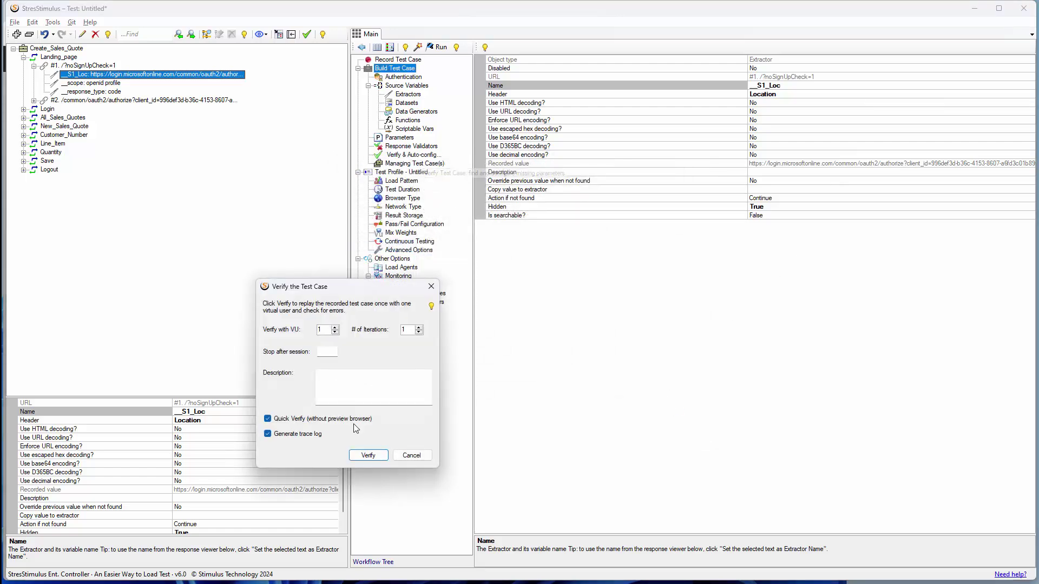
click(365, 451)
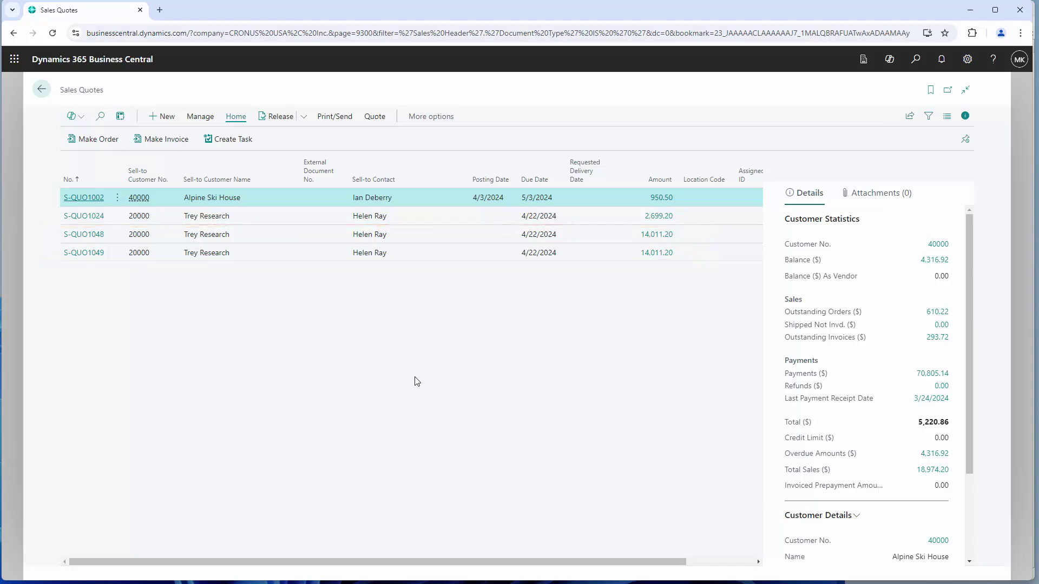
key(alt+Tab)
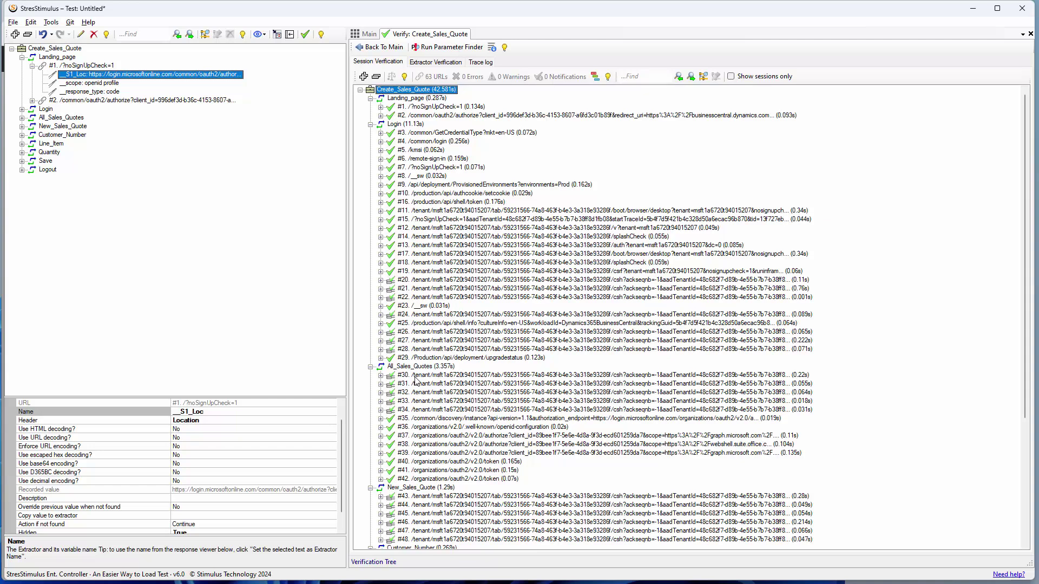
- Import the comma-delimited file C:\Customers.csv, with column headings in its first line, into a new dataset
click(370, 35)
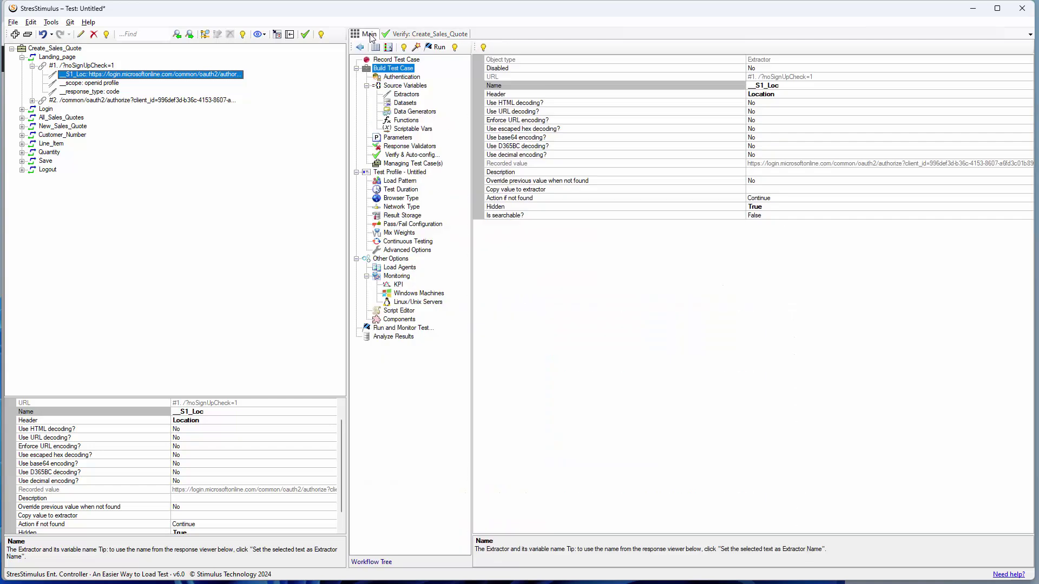
click(406, 104)
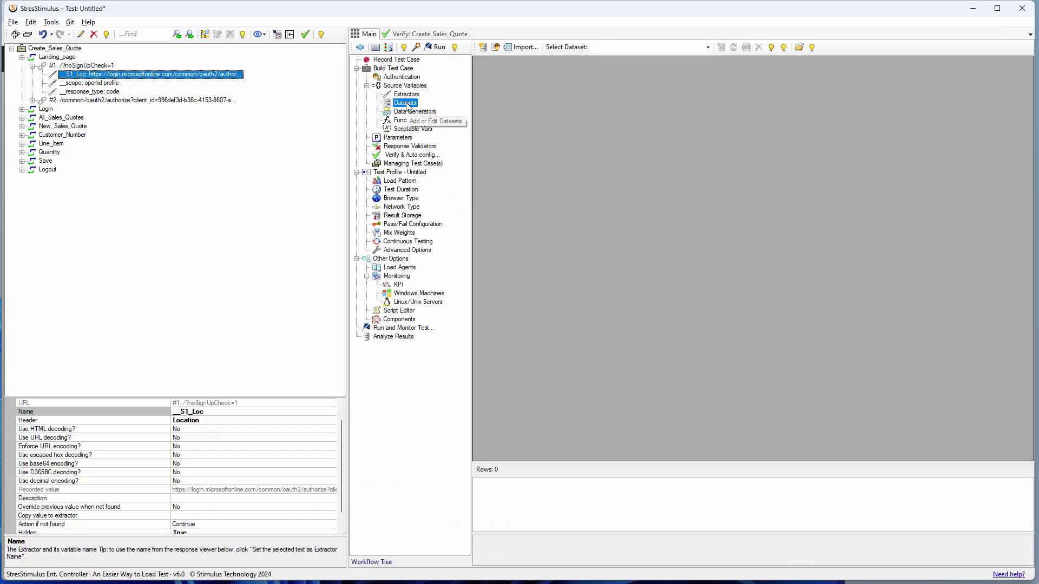
click(518, 51)
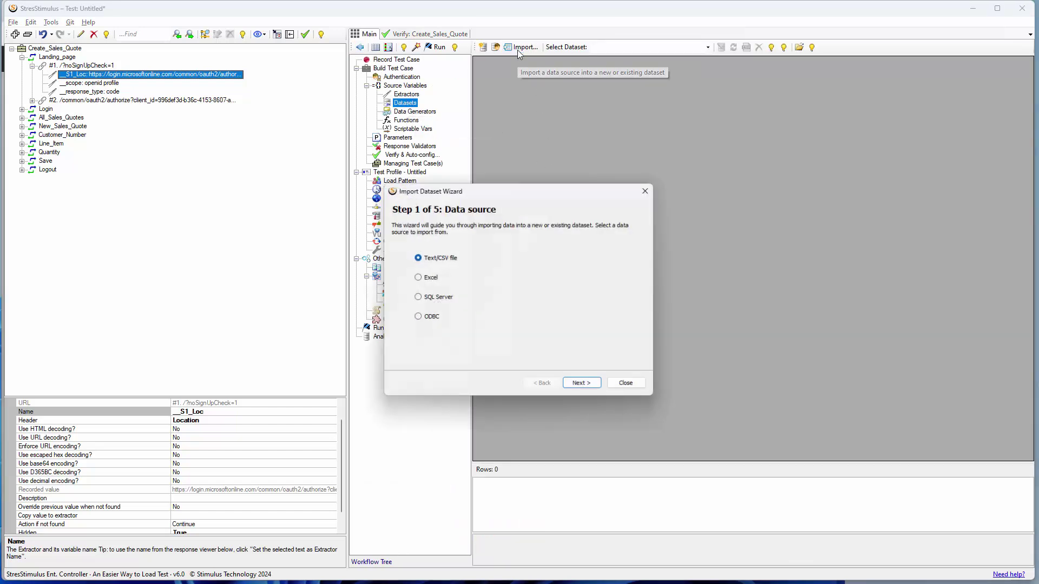
click(585, 386)
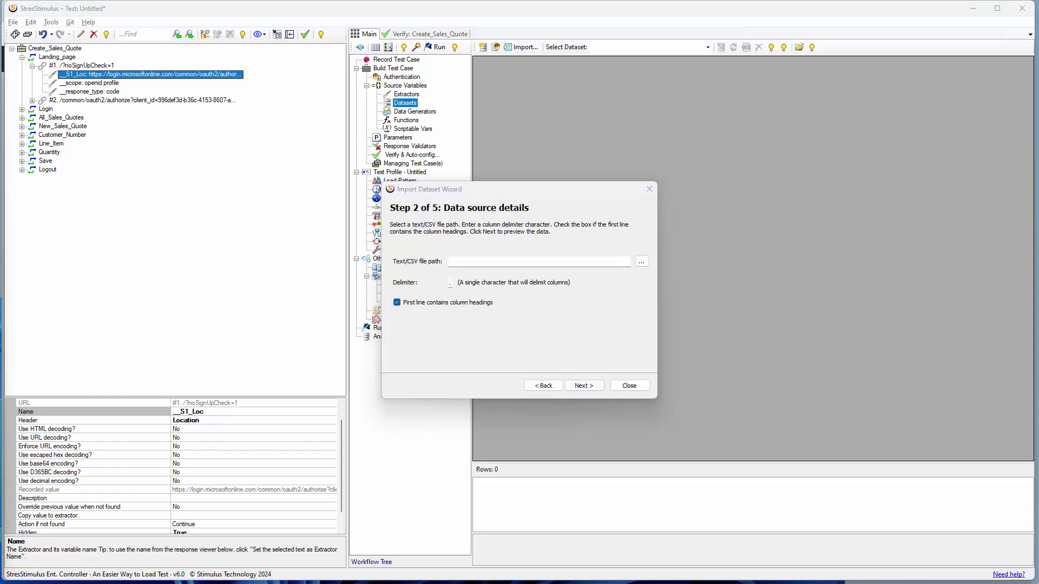
click(468, 262)
text(C:\1\Customers.csv)
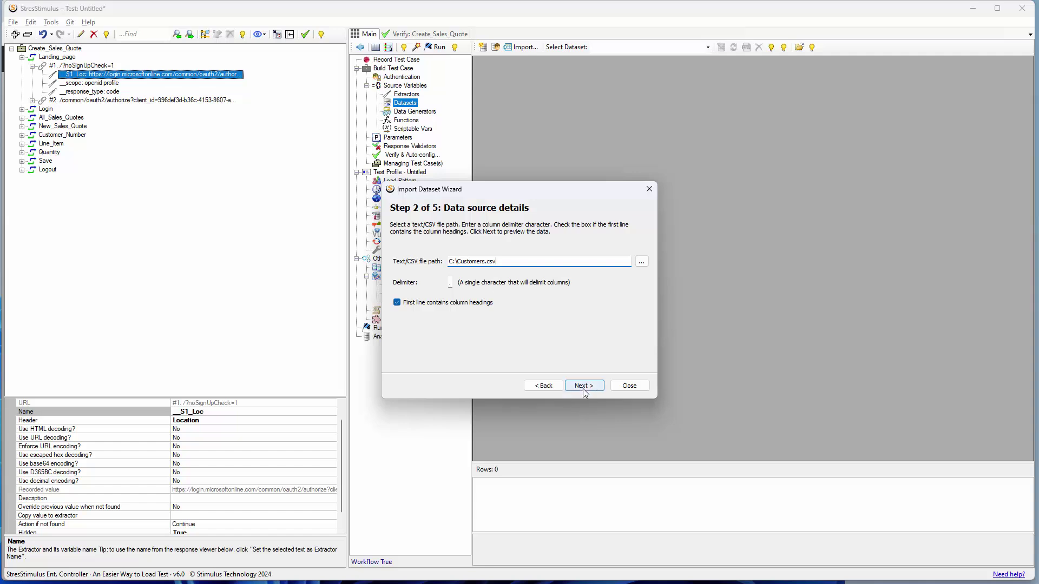
click(588, 388)
click(590, 391)
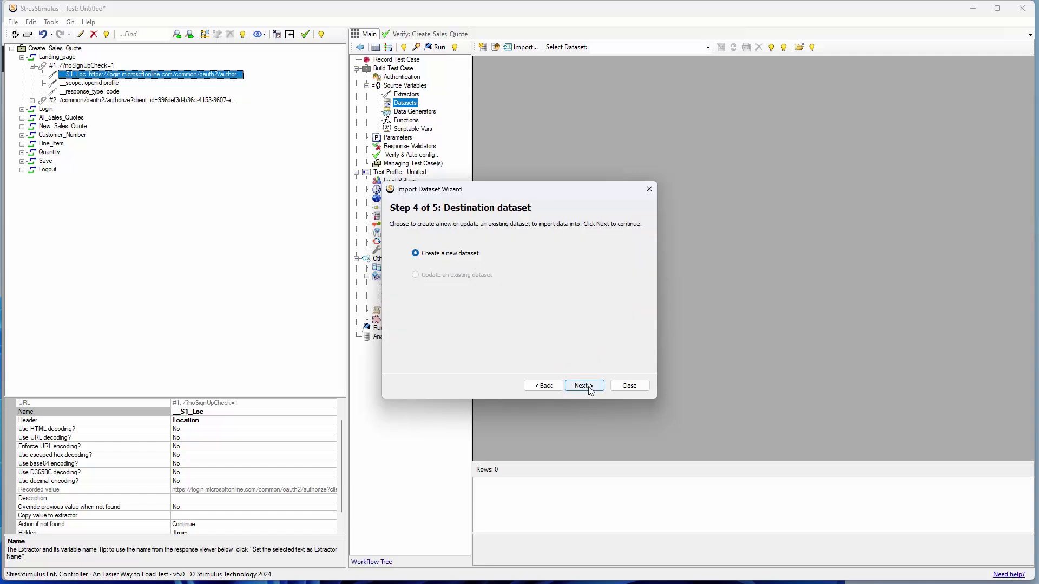
click(591, 390)
click(584, 386)
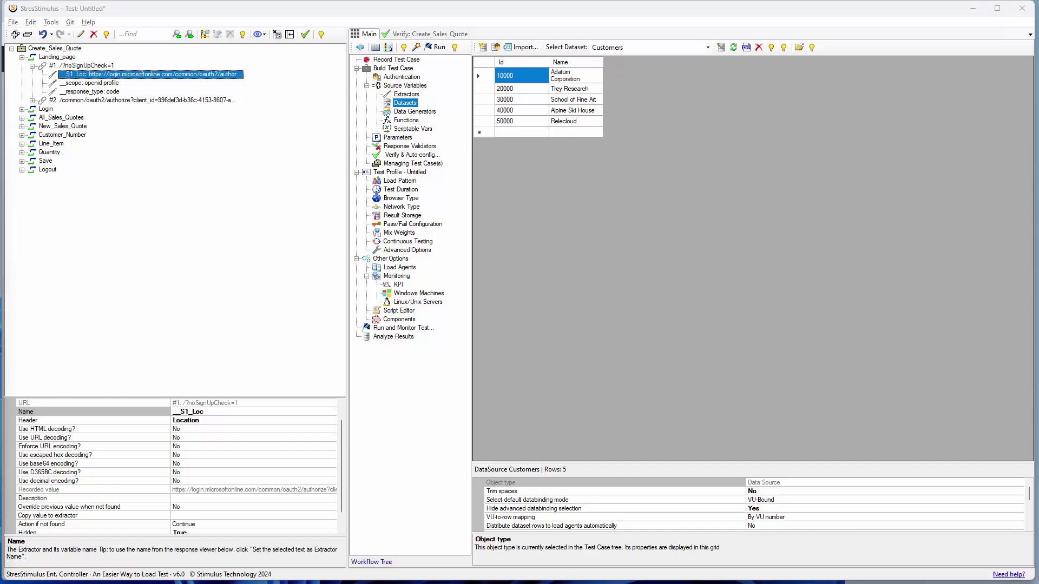
- Find sessions whose requests or responses contain Trey Research's customer number, examining headers and bodies
click(205, 34)
text(20000)
click(514, 256)
click(521, 274)
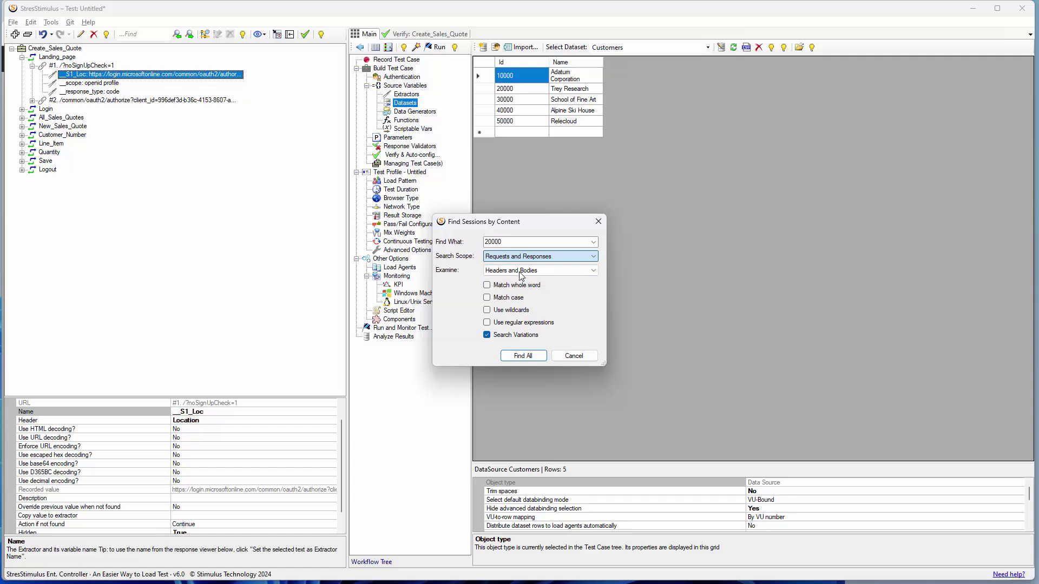
click(527, 358)
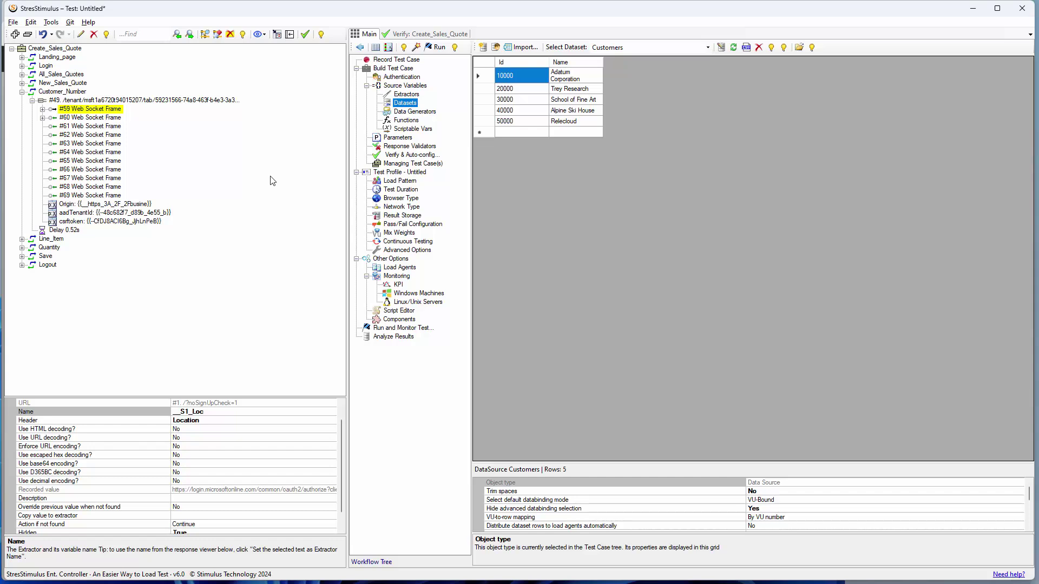
- Create a parameter in Web Socket Frame #59 that replaces the recorded customer number with the Customers dataset's Id field
right_click(103, 110)
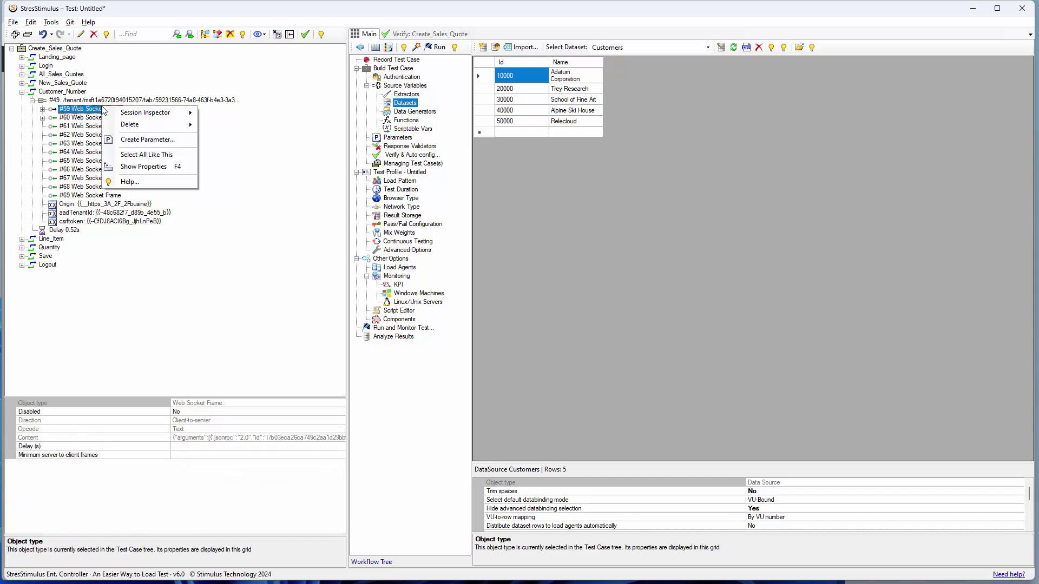
click(138, 140)
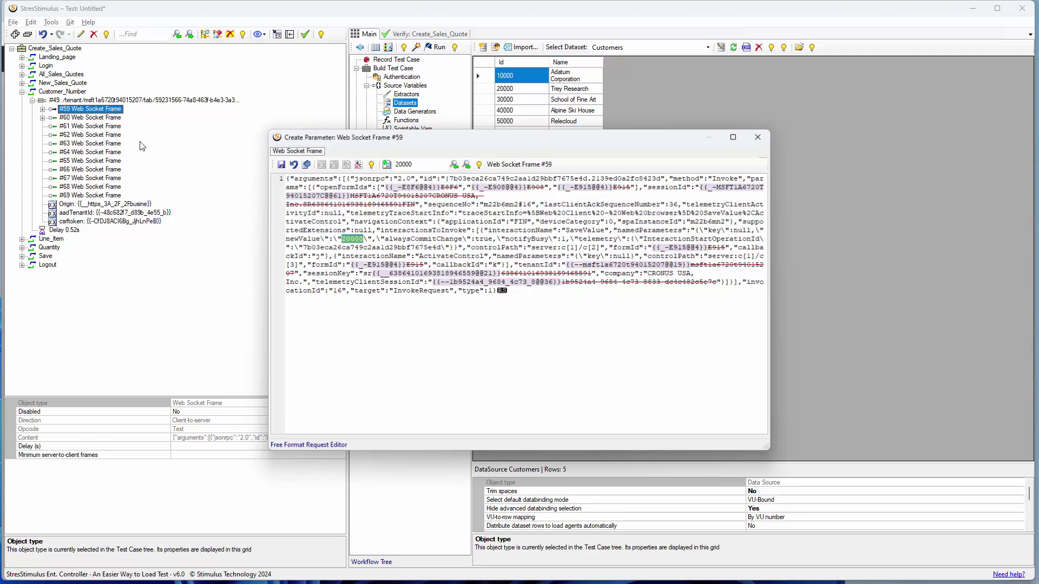
double_click(350, 245)
click(358, 262)
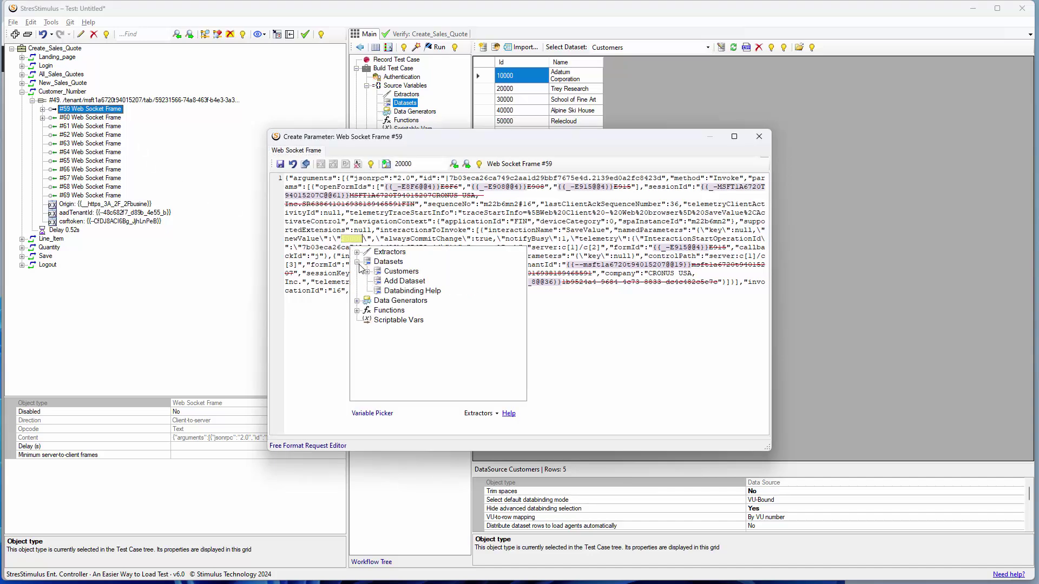
click(368, 273)
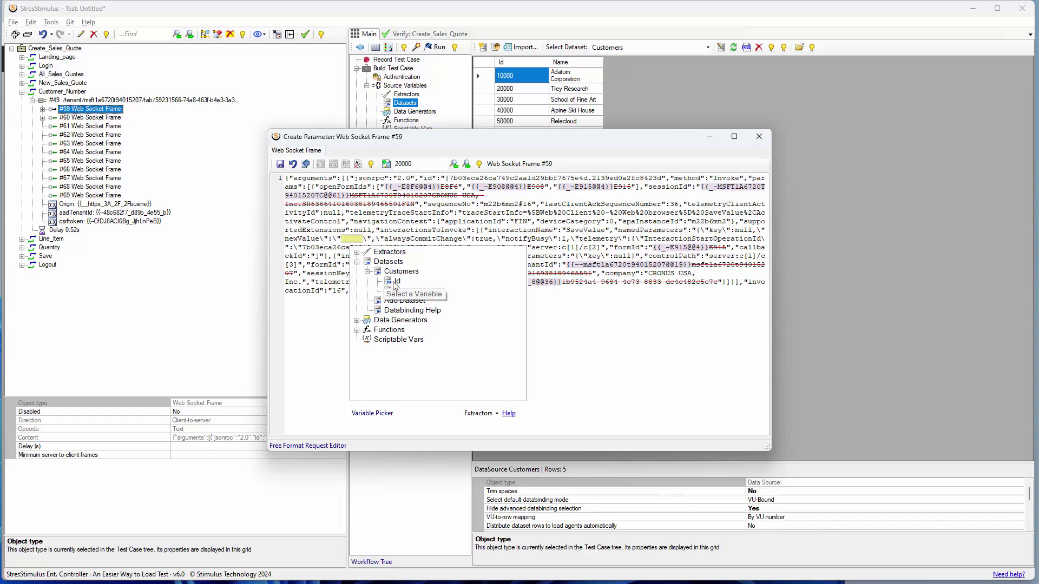
click(394, 283)
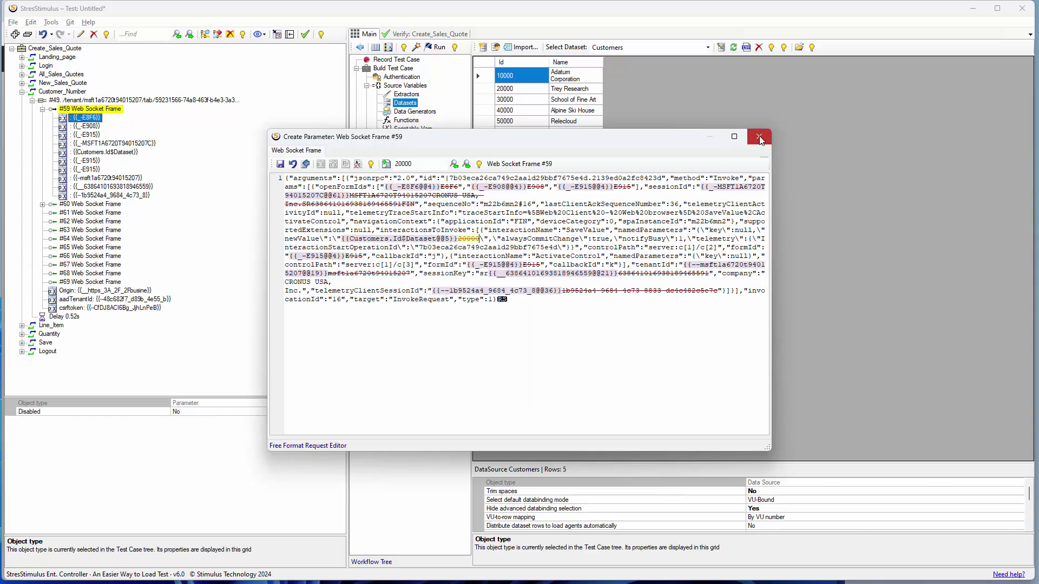
click(759, 137)
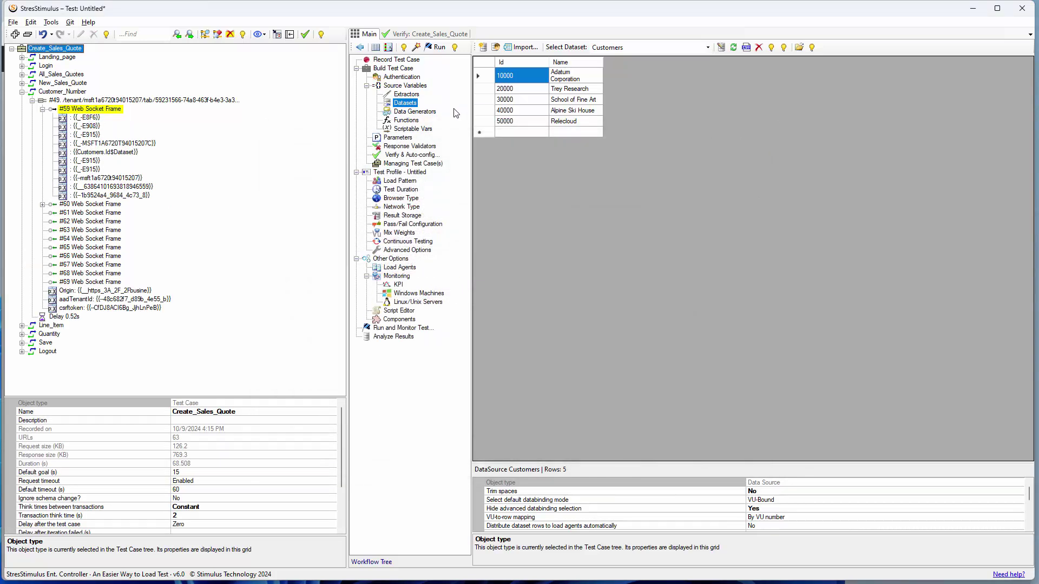
- Create a random integer data generator named Quantity with a minimum value of 7 and a maximum value of 12
click(415, 111)
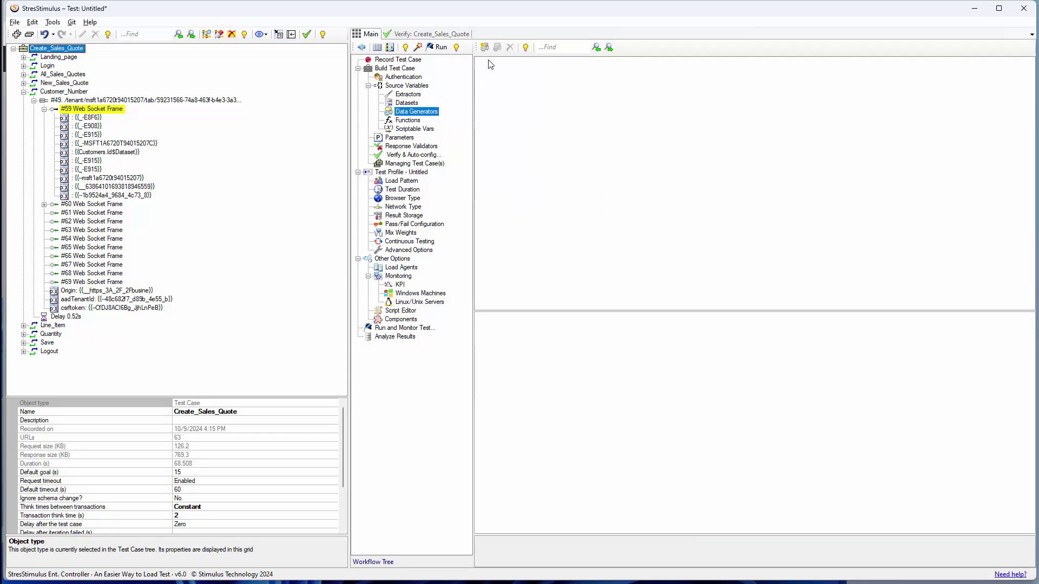
click(485, 48)
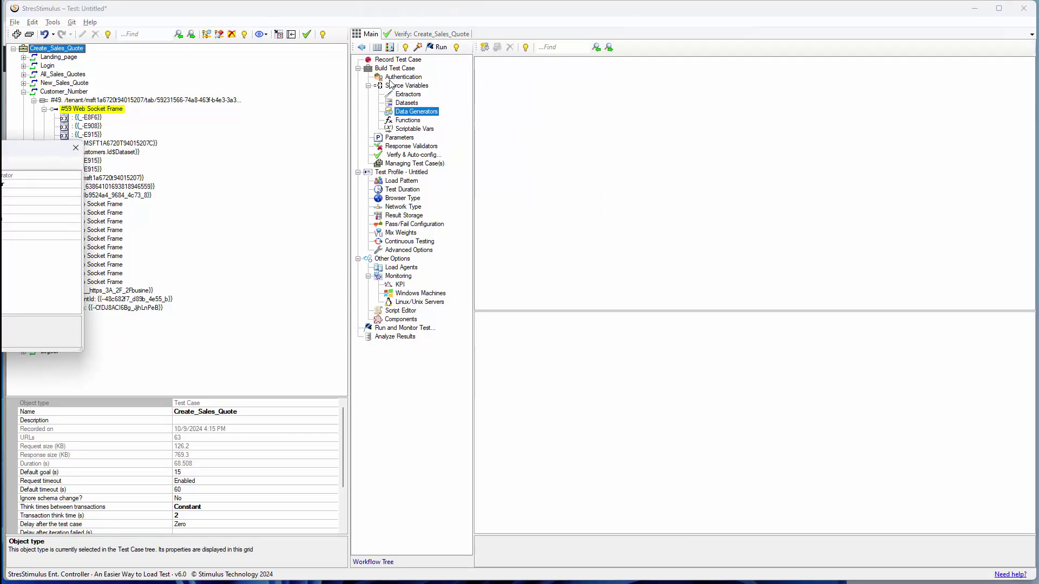
drag(106, 155, 686, 151)
click(469, 171)
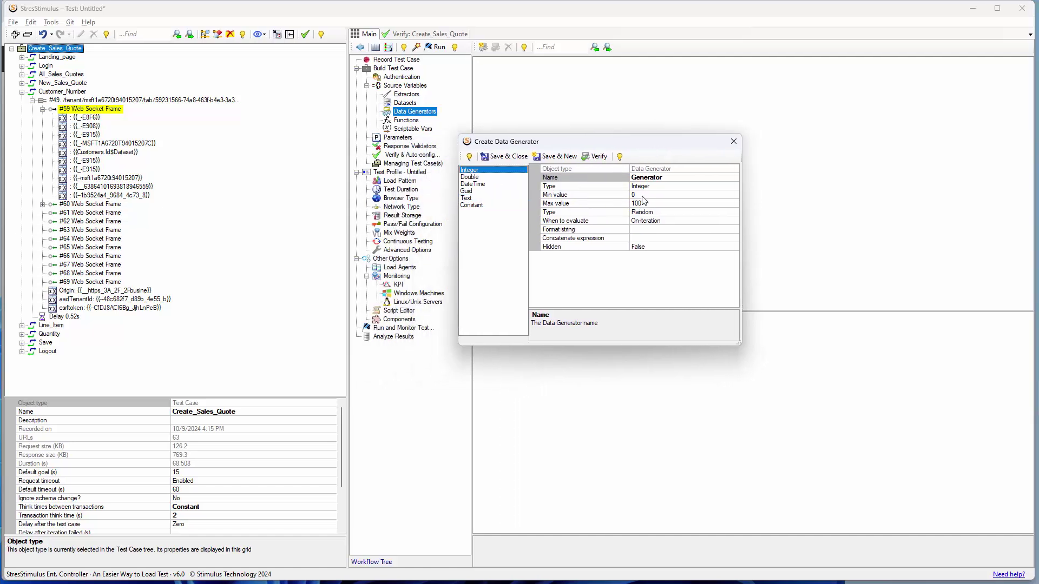
click(643, 196)
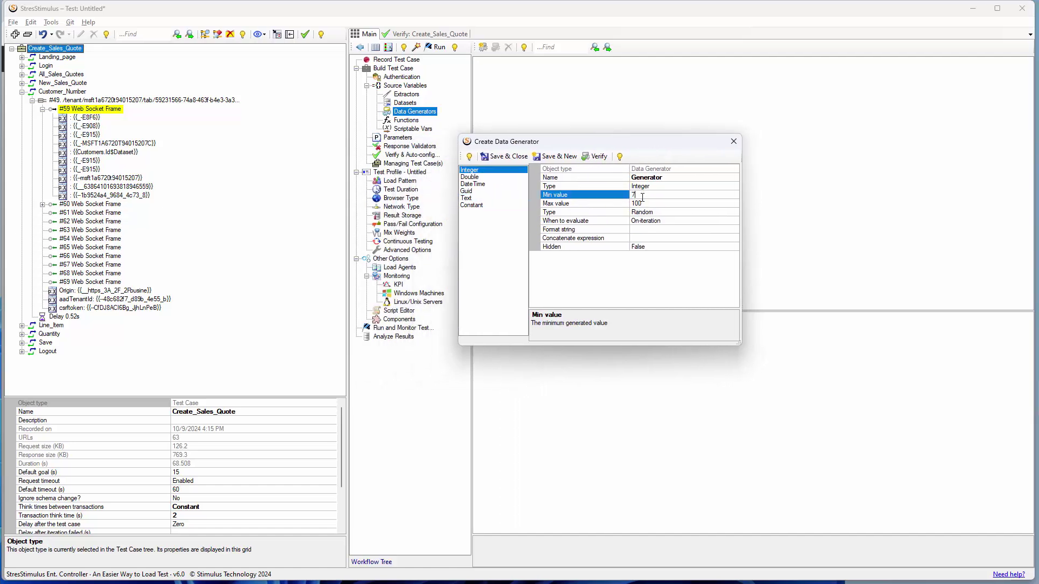
click(638, 204)
text(12)
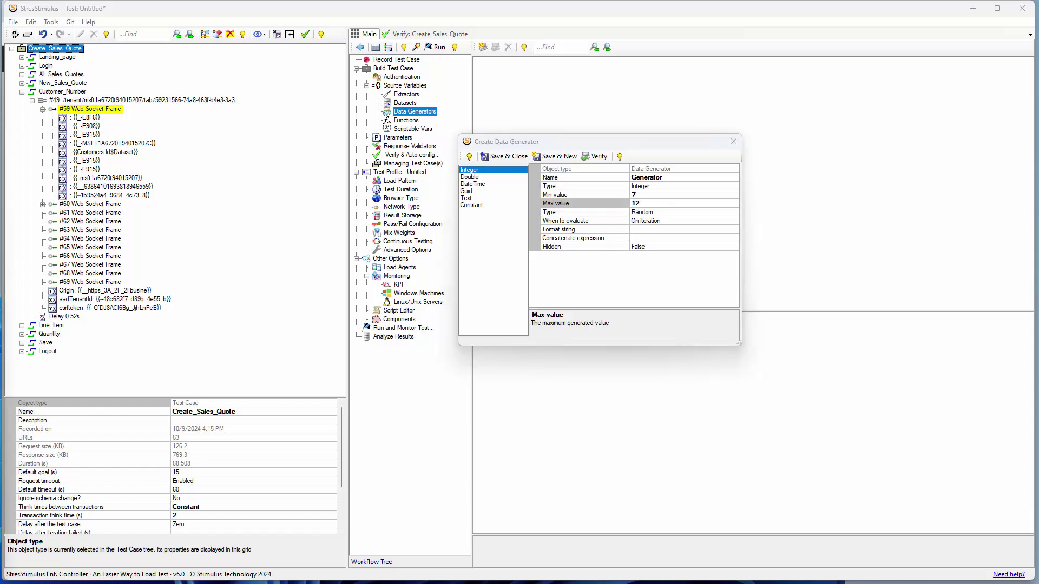
click(644, 177)
text(Quantity)
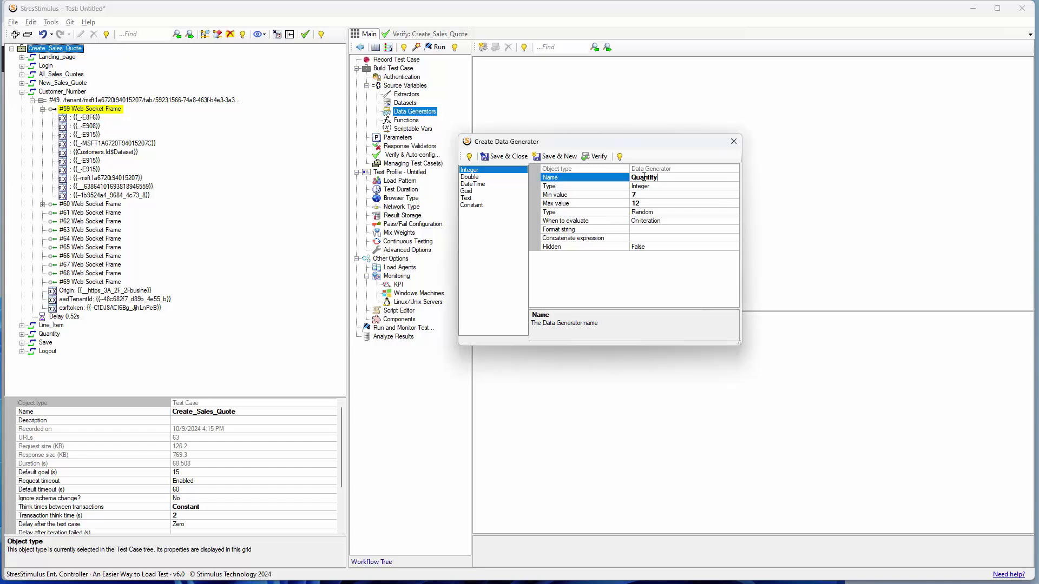
click(503, 157)
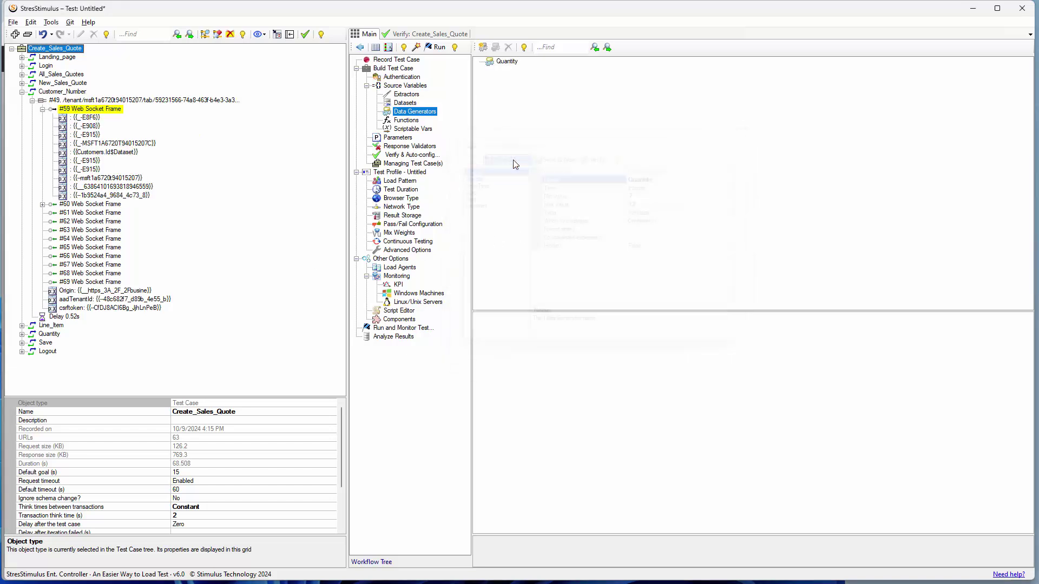
- Create a parameter in the Quantity transaction's Web Socket Frame #82 that replaces the newValue 14 with the Quantity data generator
click(21, 334)
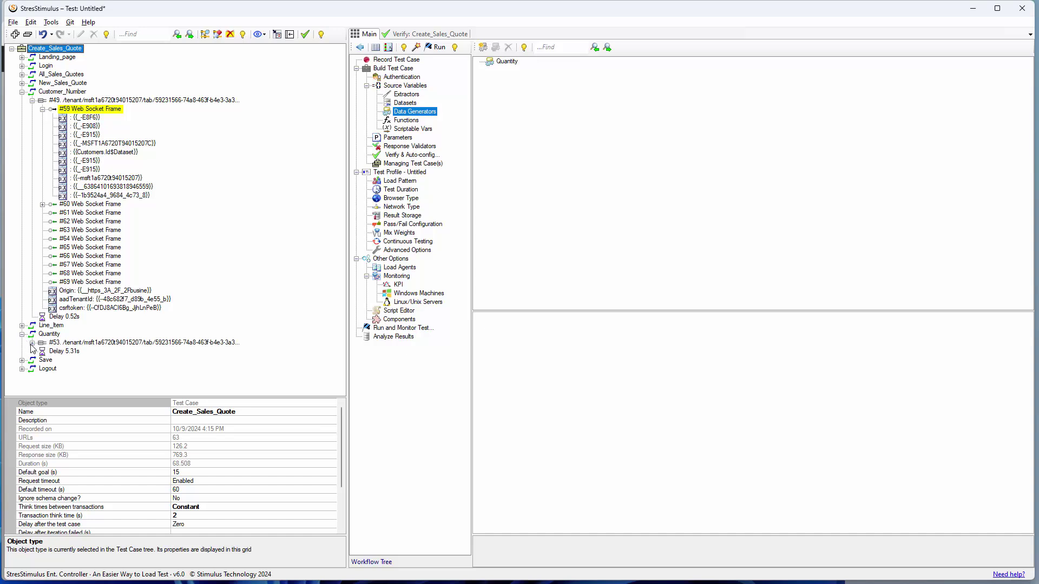
click(32, 343)
click(74, 344)
right_click(73, 345)
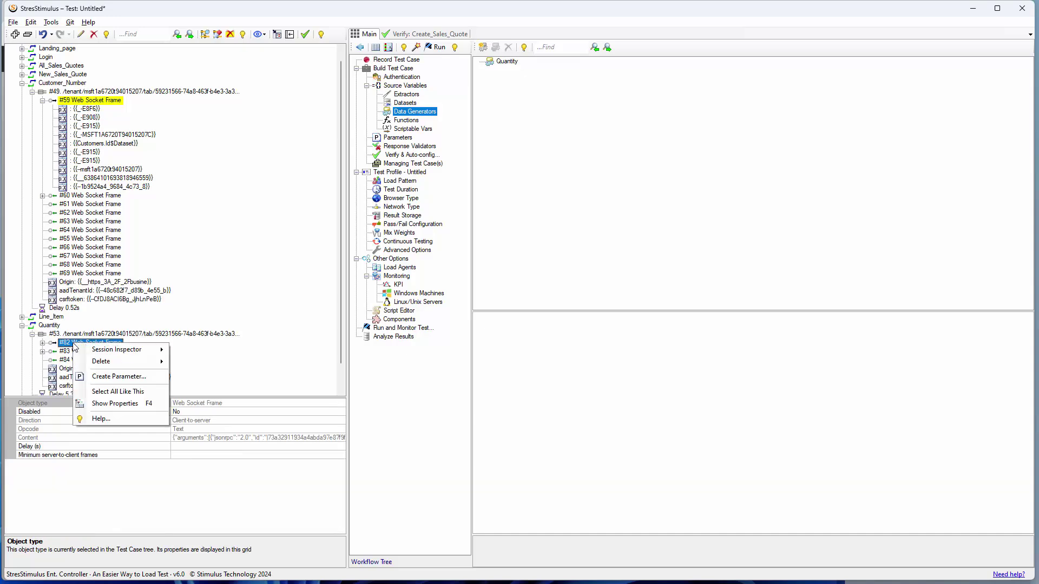
click(102, 377)
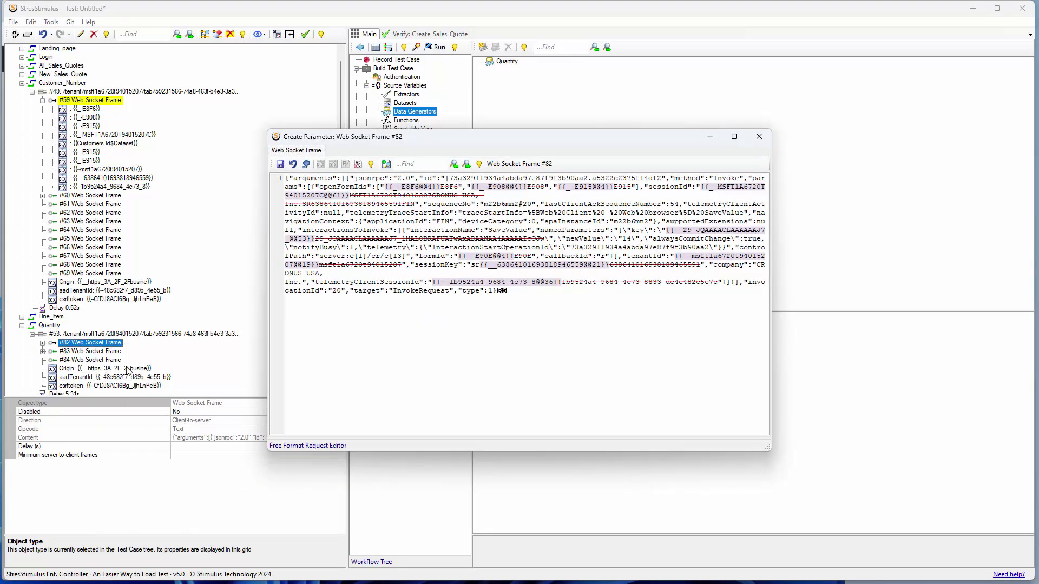
double_click(626, 239)
right_click(628, 242)
click(598, 267)
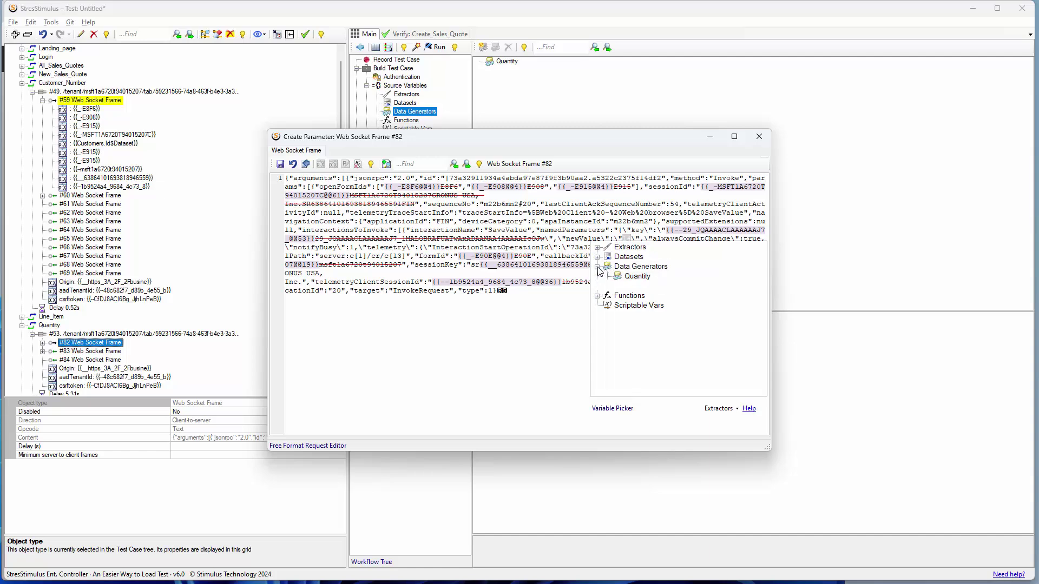
double_click(628, 277)
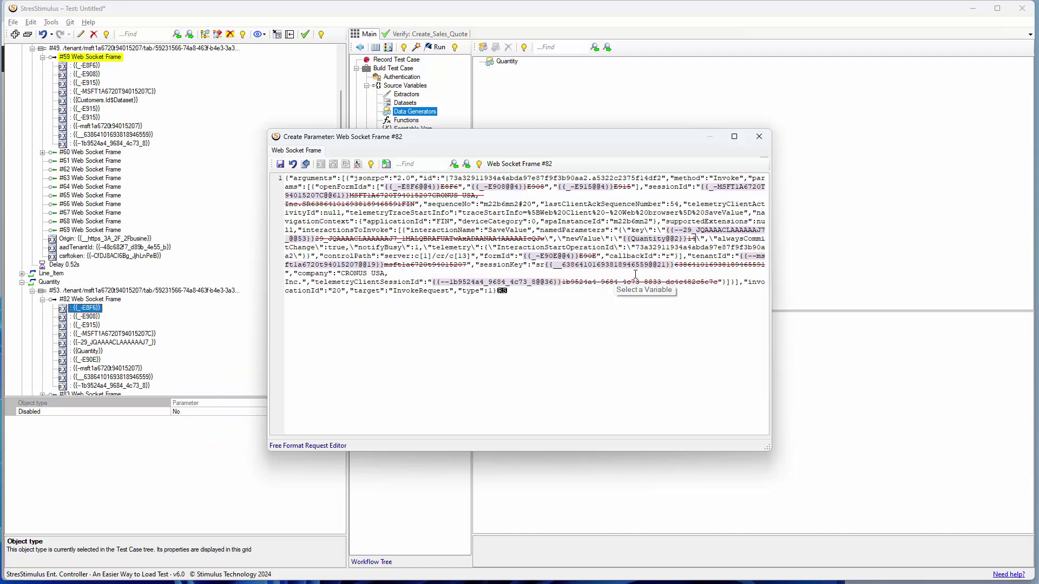
click(759, 136)
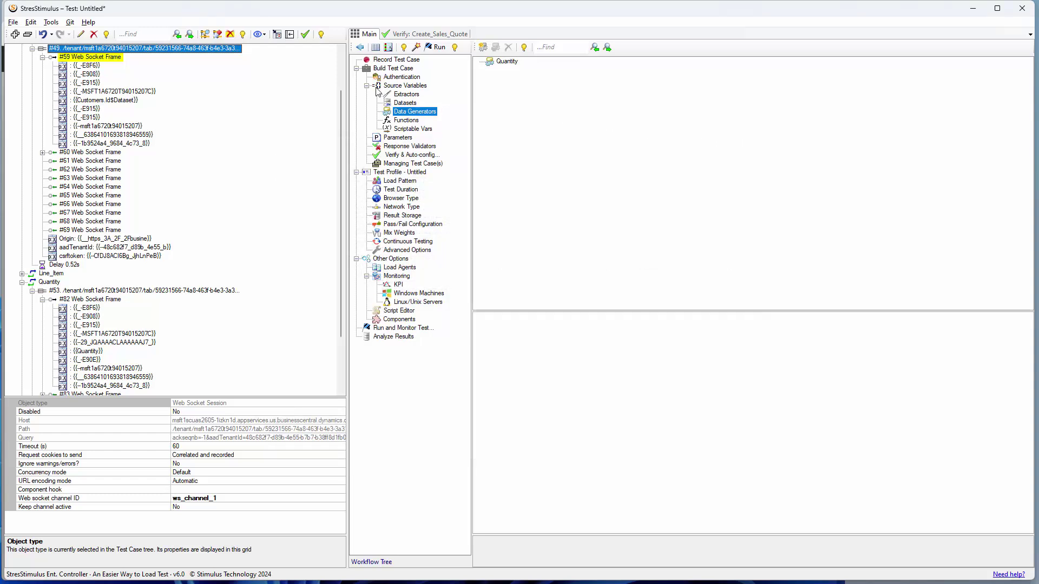
- Run a Quick Verify of the parameterized test case with one virtual user, one iteration and trace logging
click(305, 38)
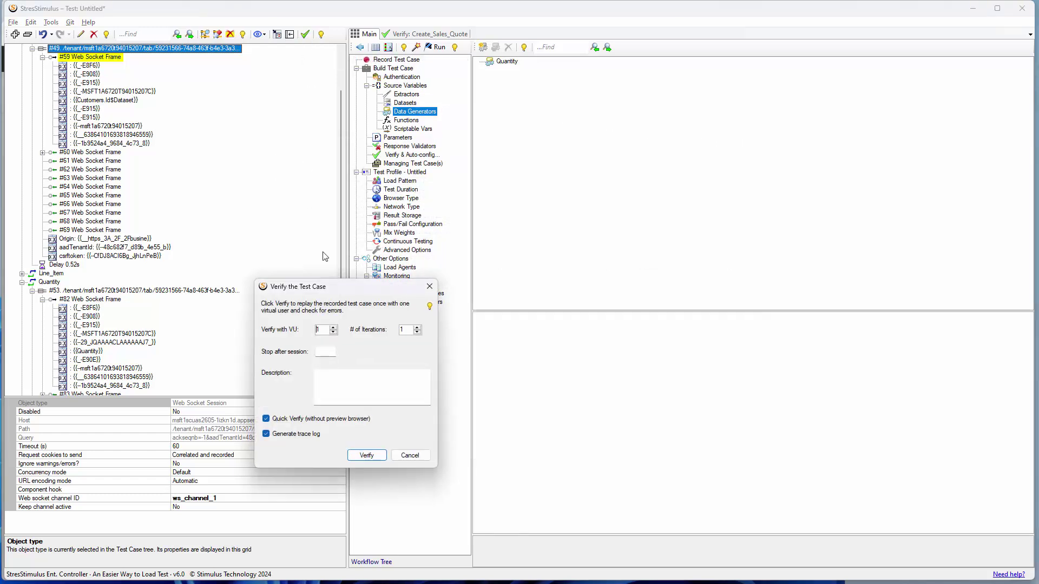
click(365, 457)
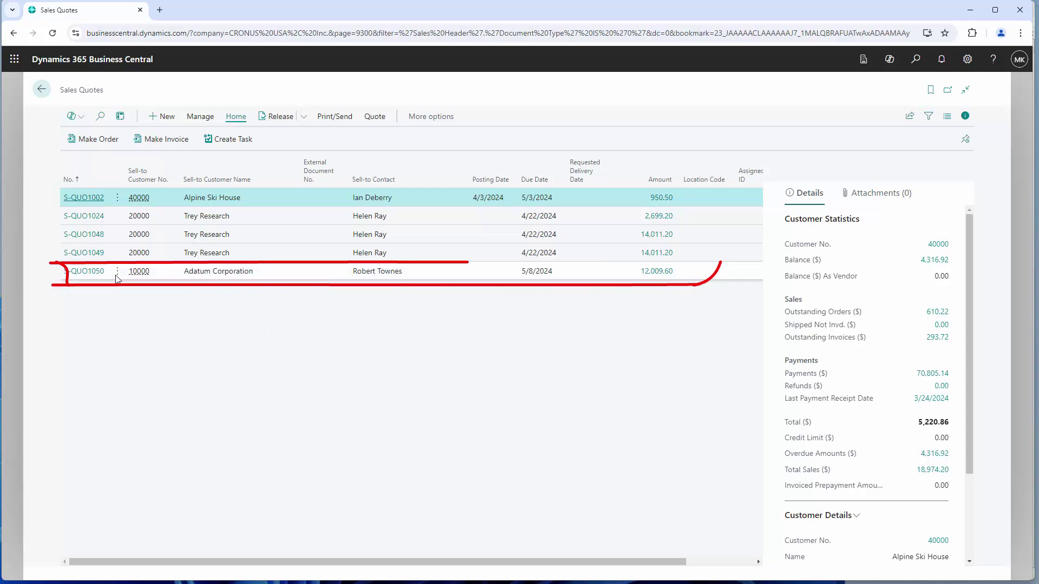
- In Business Central, open the Adatum Corporation sales quote and check the quantity on its ATHENS Desk line
click(199, 278)
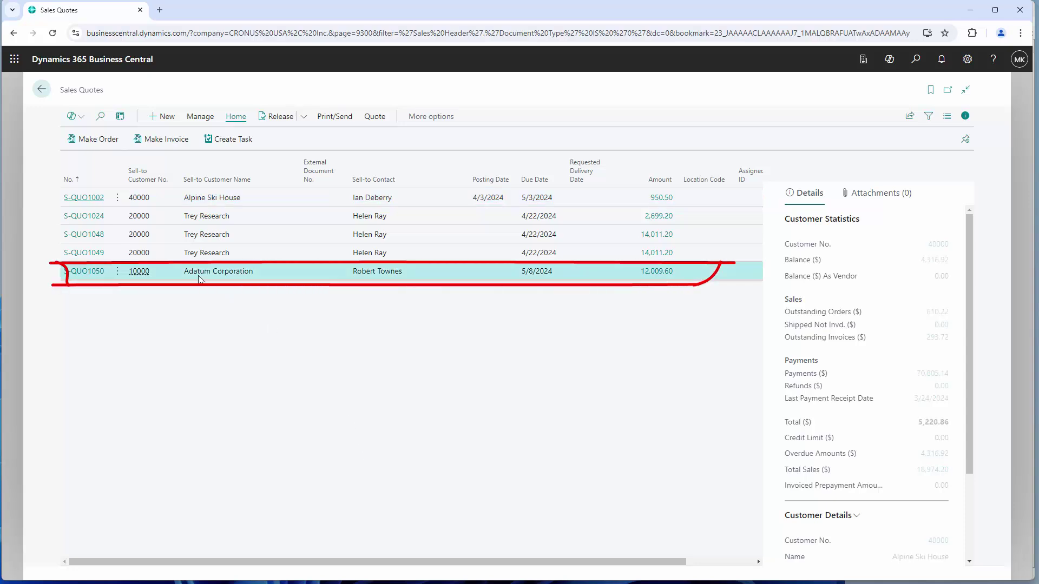
click(96, 272)
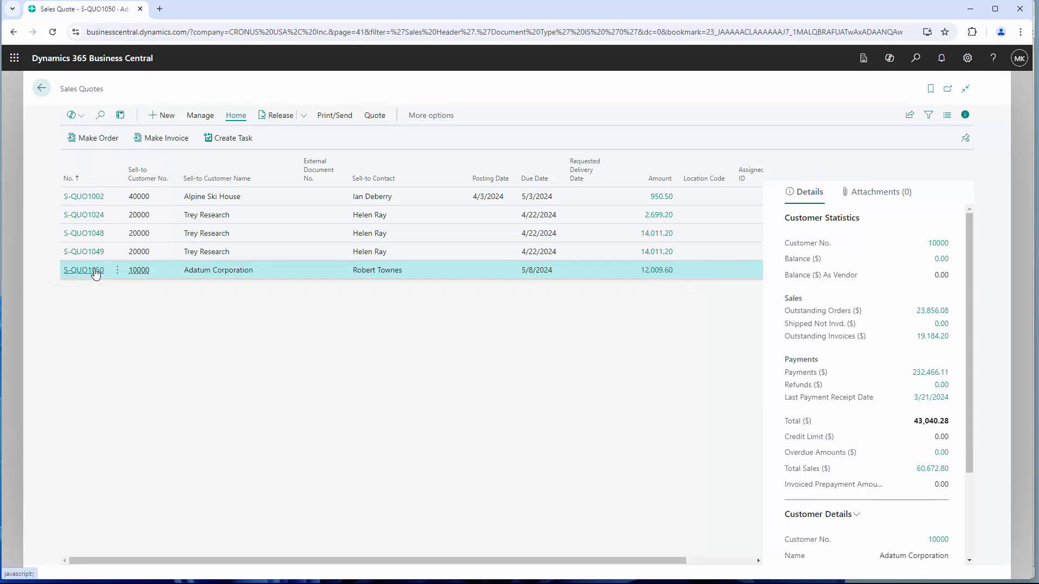
click(470, 395)
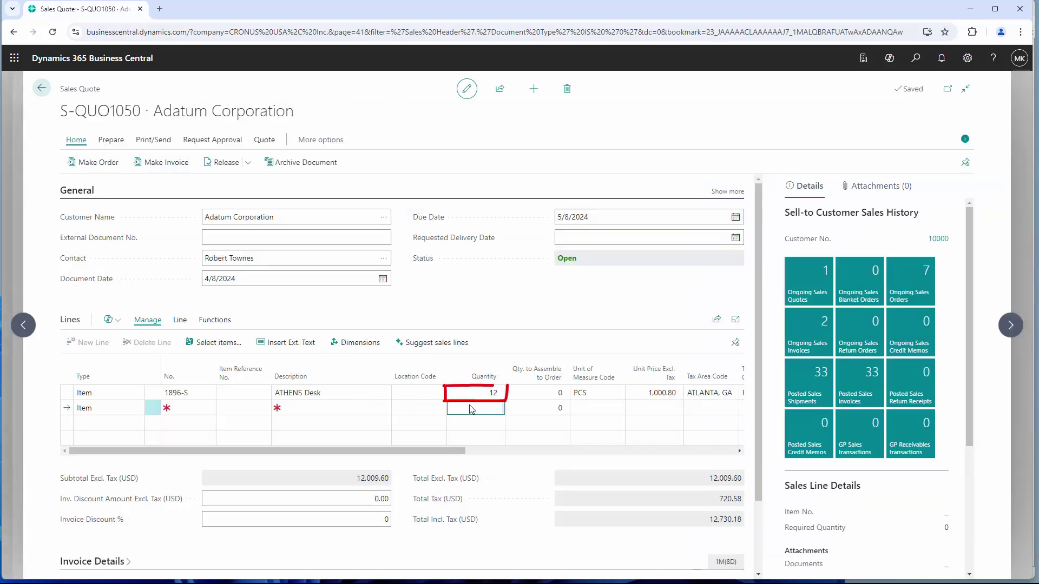